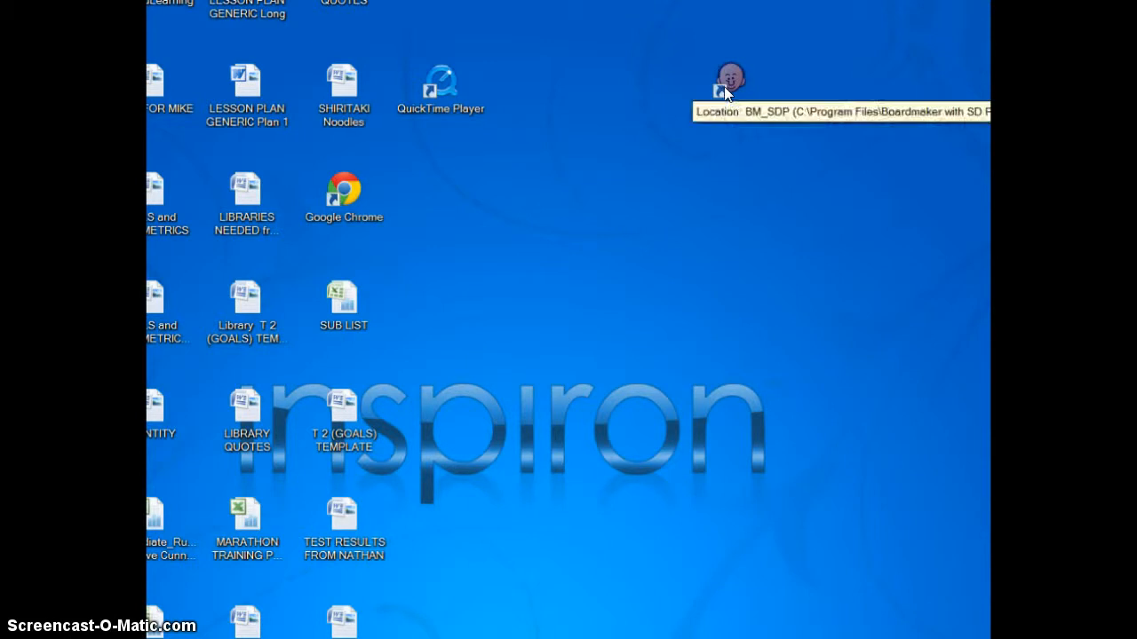
- Launch Boardmaker and open the "8 steps, steps 1-4" template from the BM Schedules folder
double_click(728, 105)
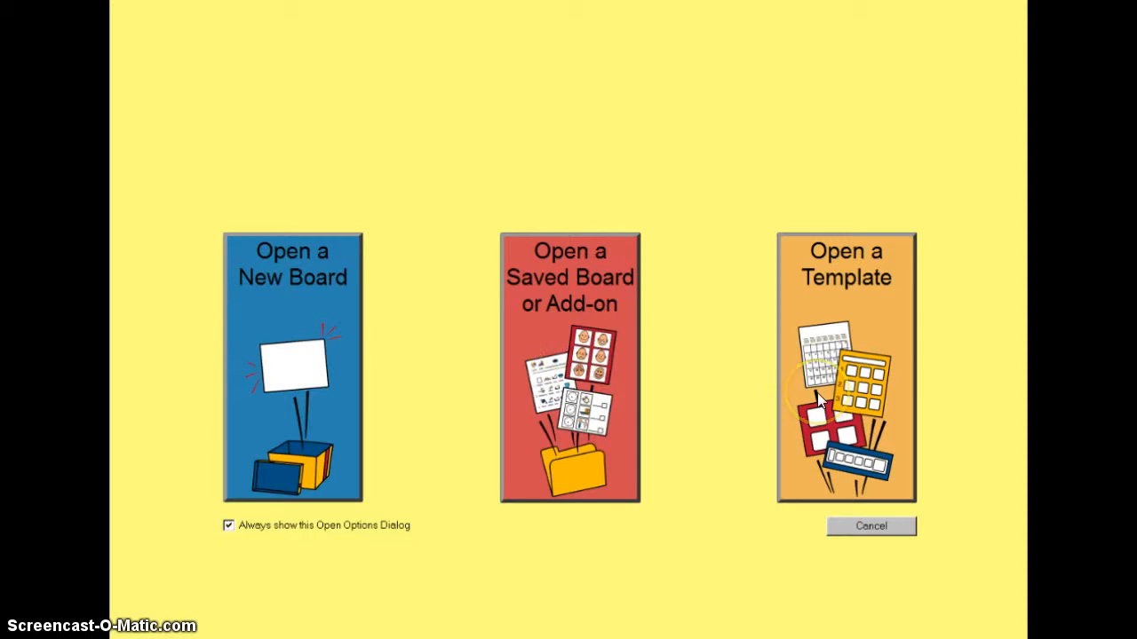
left_click(852, 312)
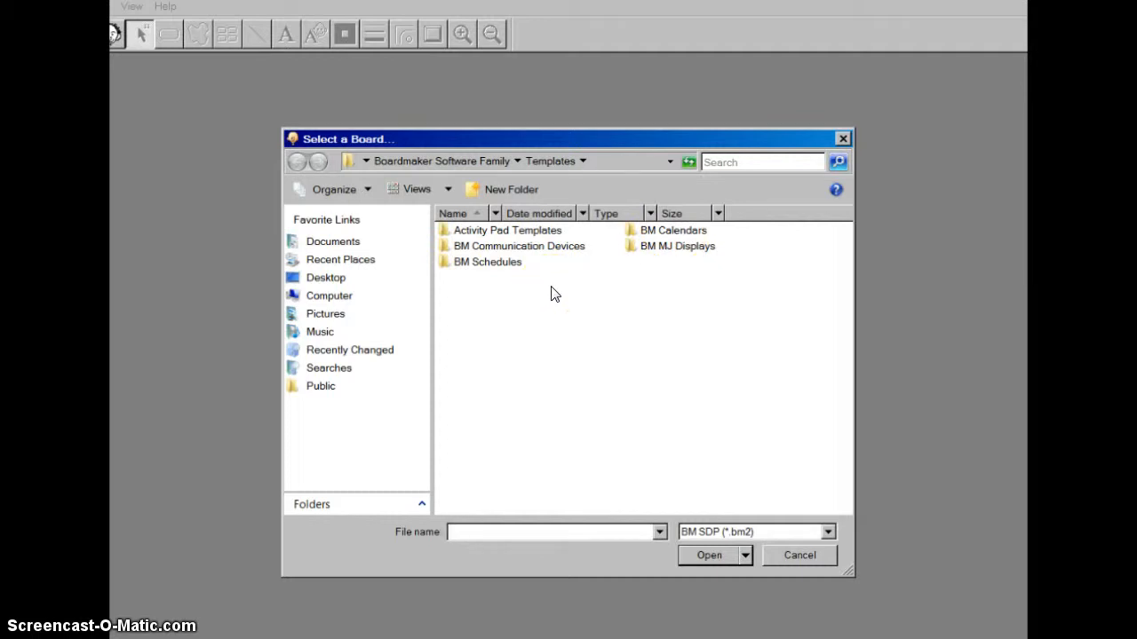
left_click(557, 290)
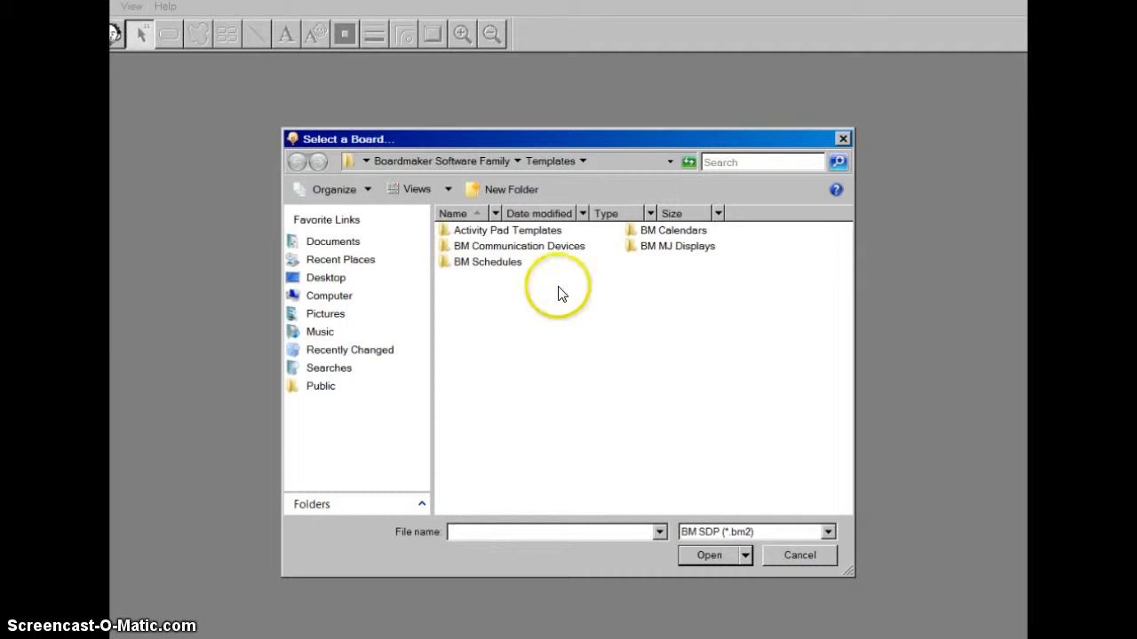
left_click(507, 266)
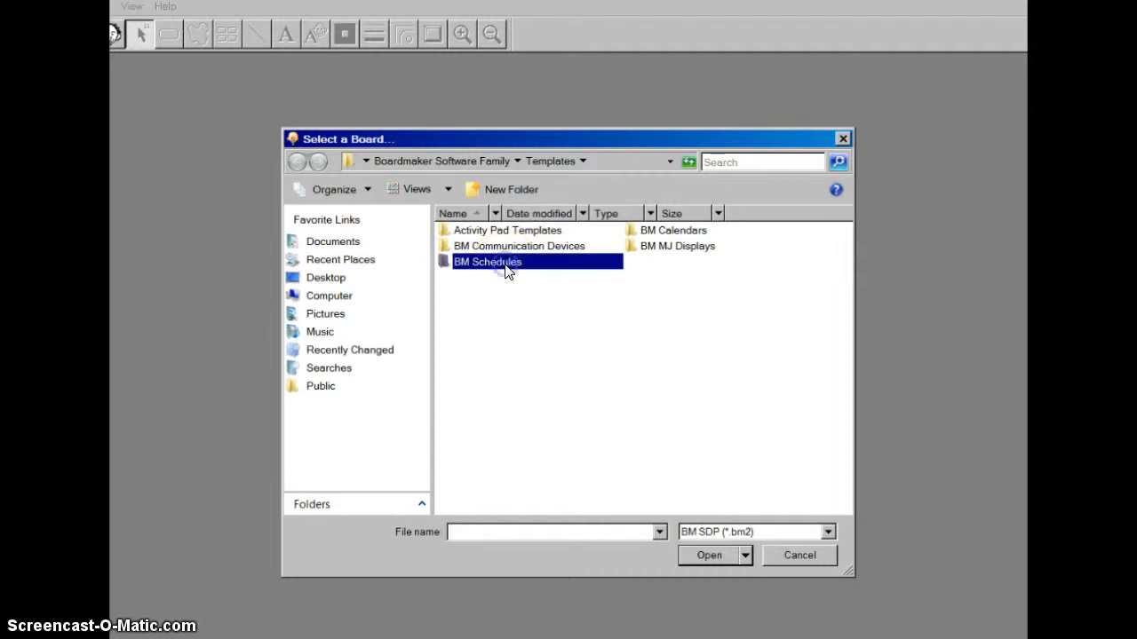
double_click(507, 266)
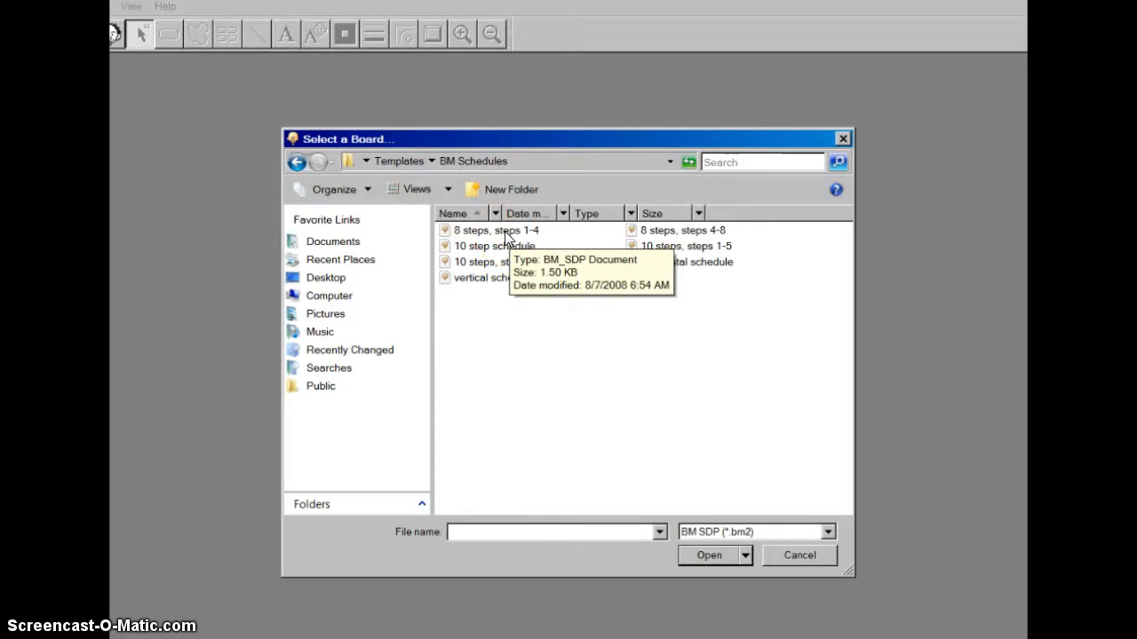
double_click(503, 231)
left_click(347, 373)
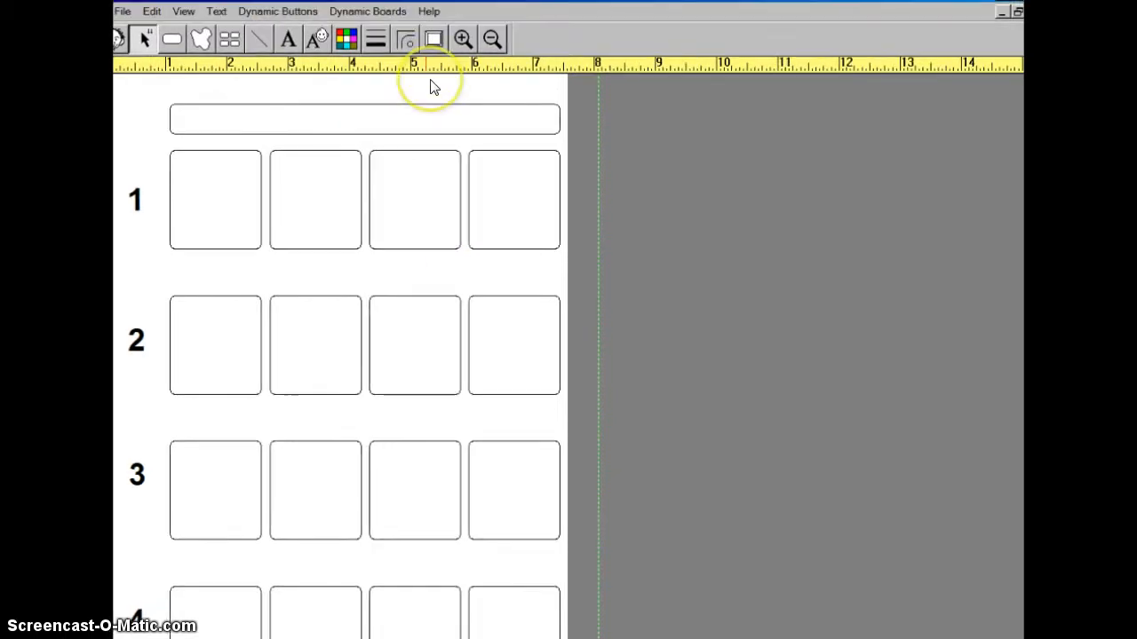
- Open the Boardmaker user's guide from the help topics, and minimize it to return to the board
left_click(430, 13)
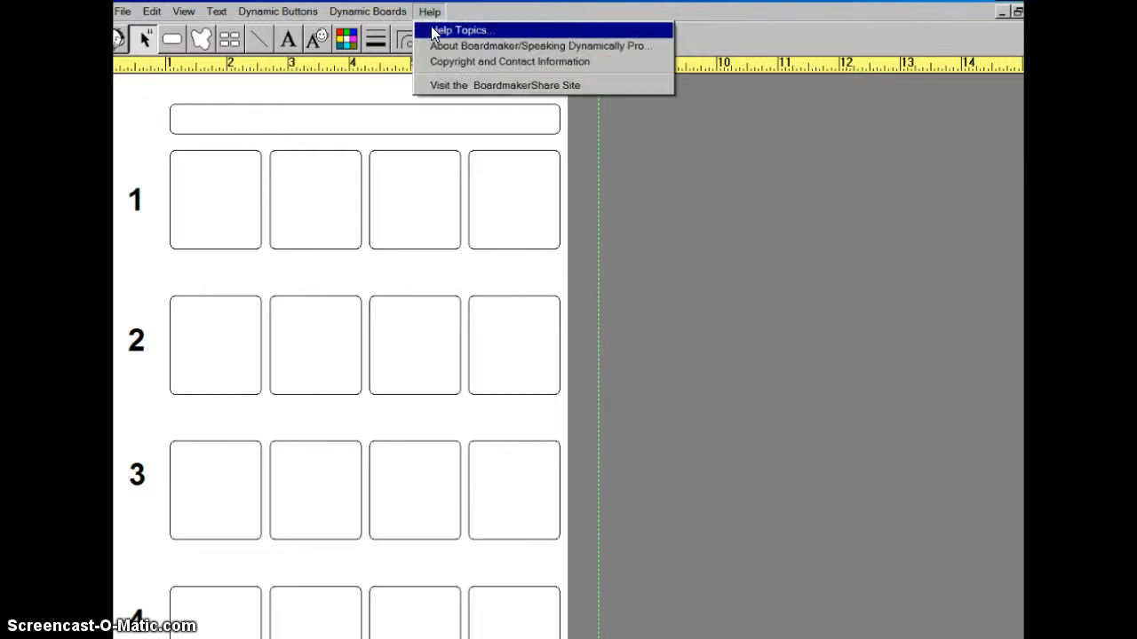
left_click(434, 33)
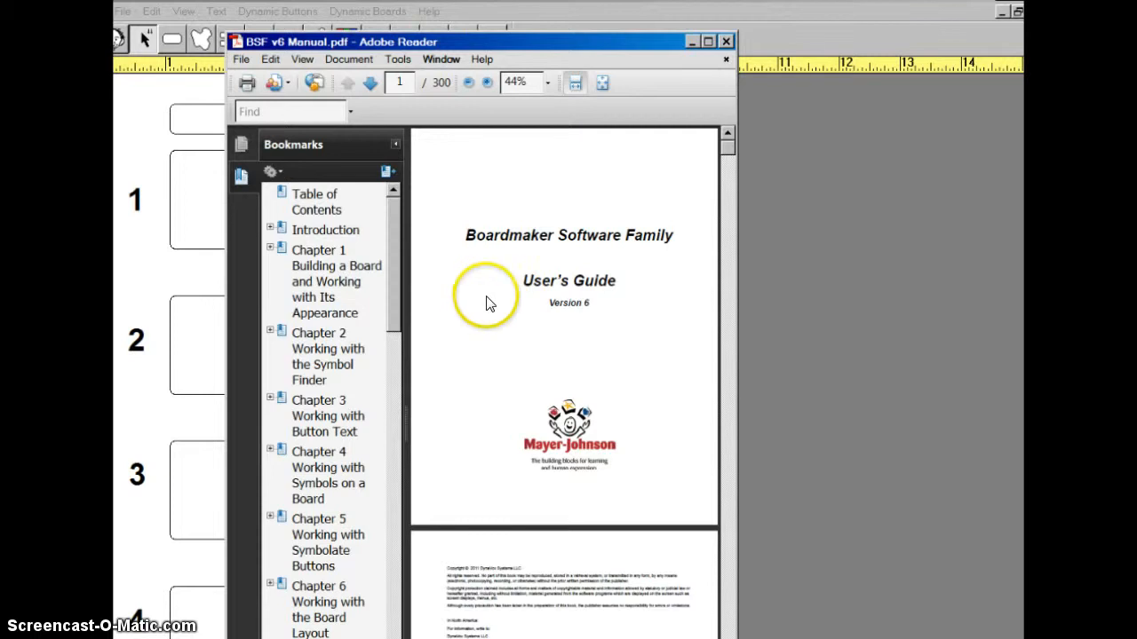
left_click(692, 41)
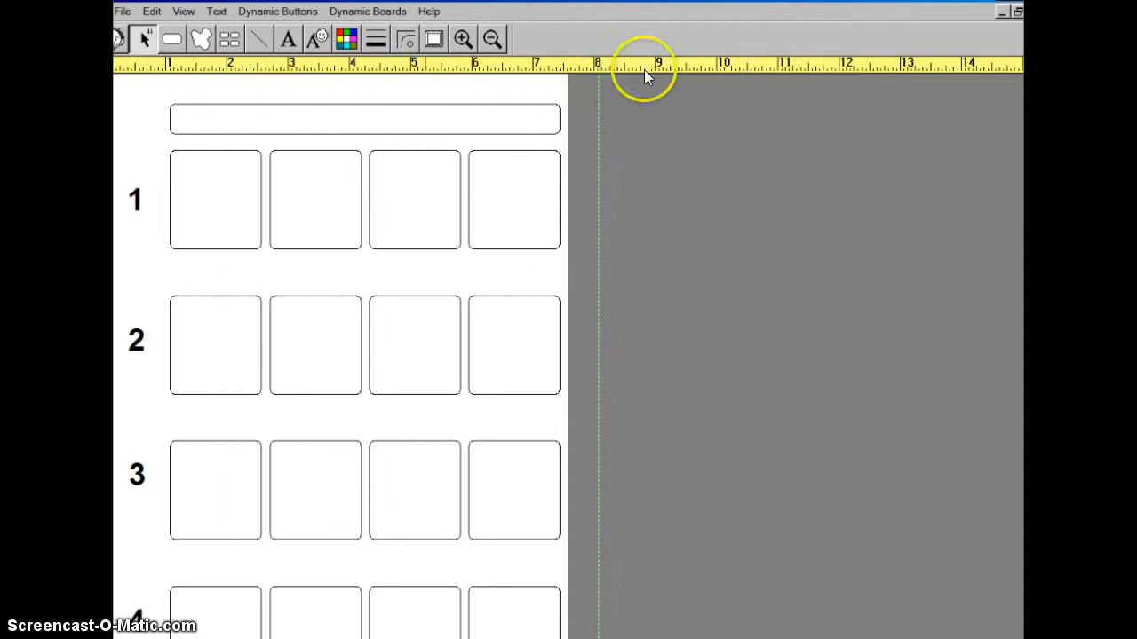
- Send the board to the Dell V305 printer after reviewing its printing preferences, and cancel the print job
left_click(121, 13)
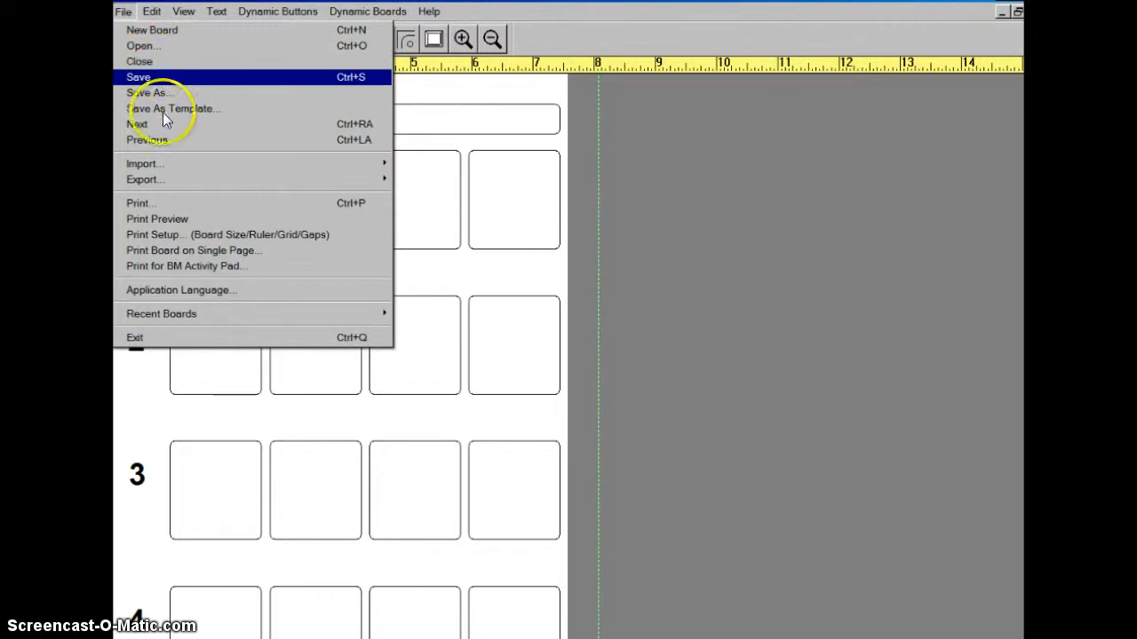
left_click(145, 203)
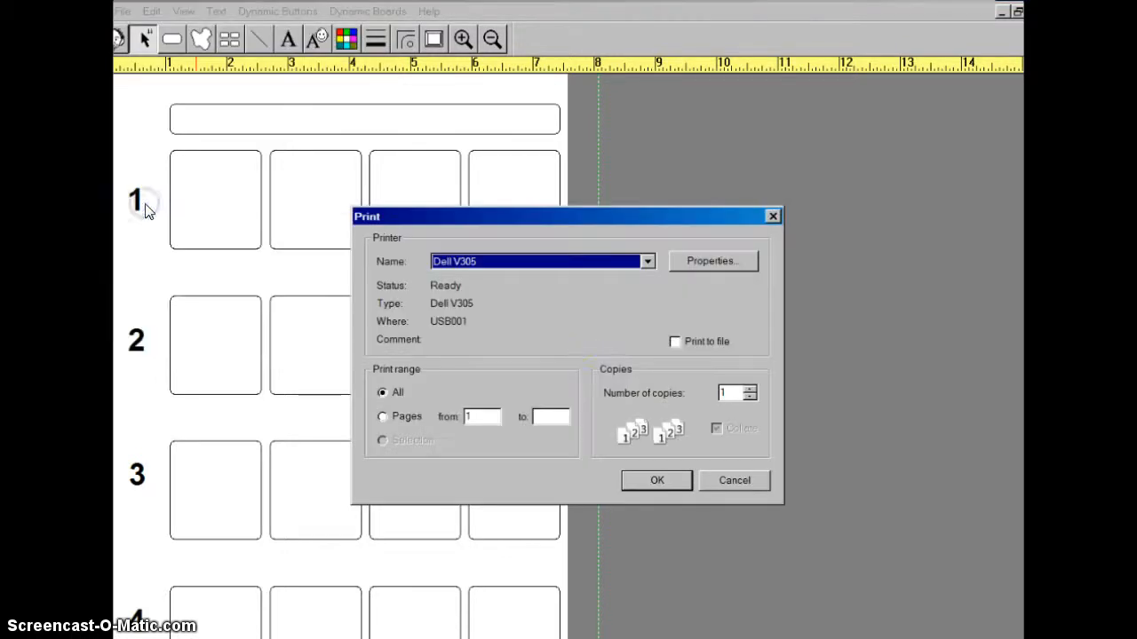
left_click(723, 264)
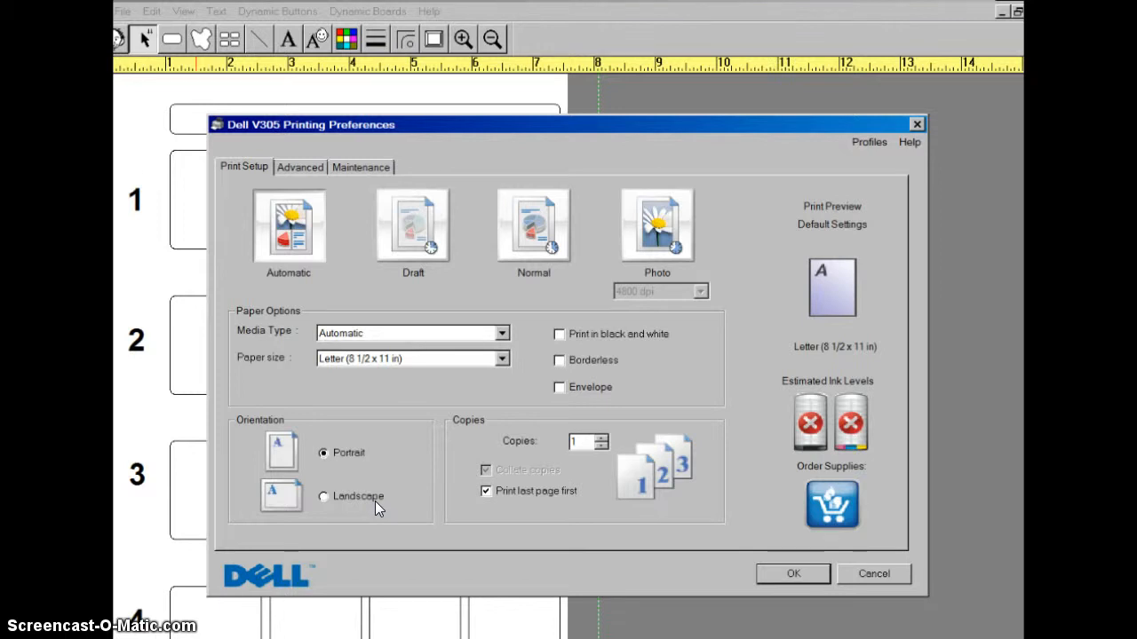
left_click(775, 579)
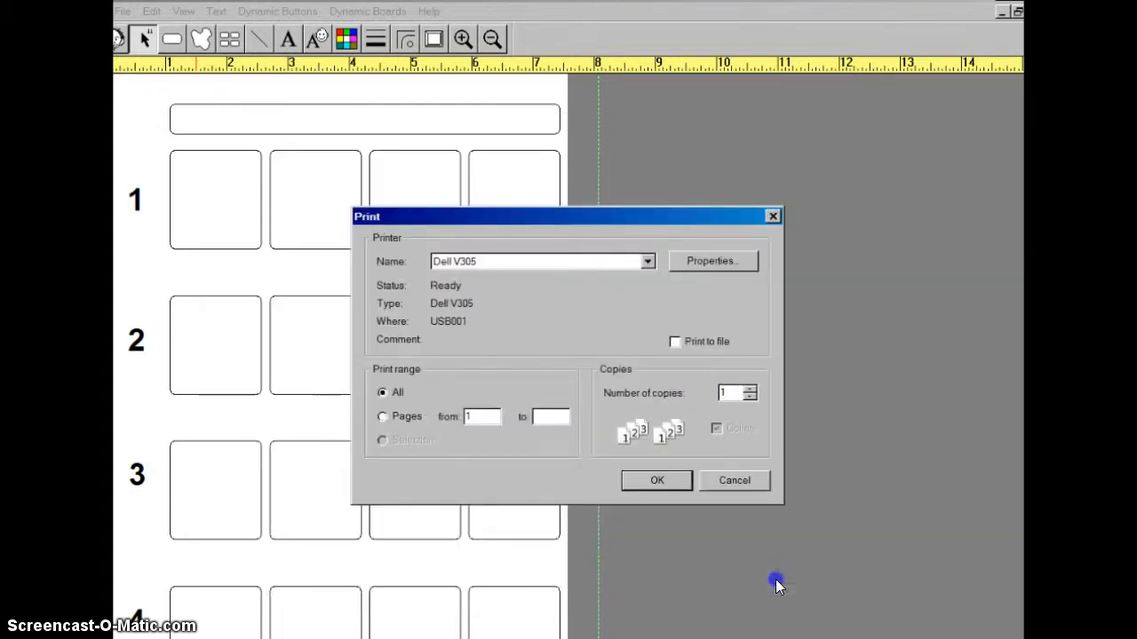
left_click(685, 484)
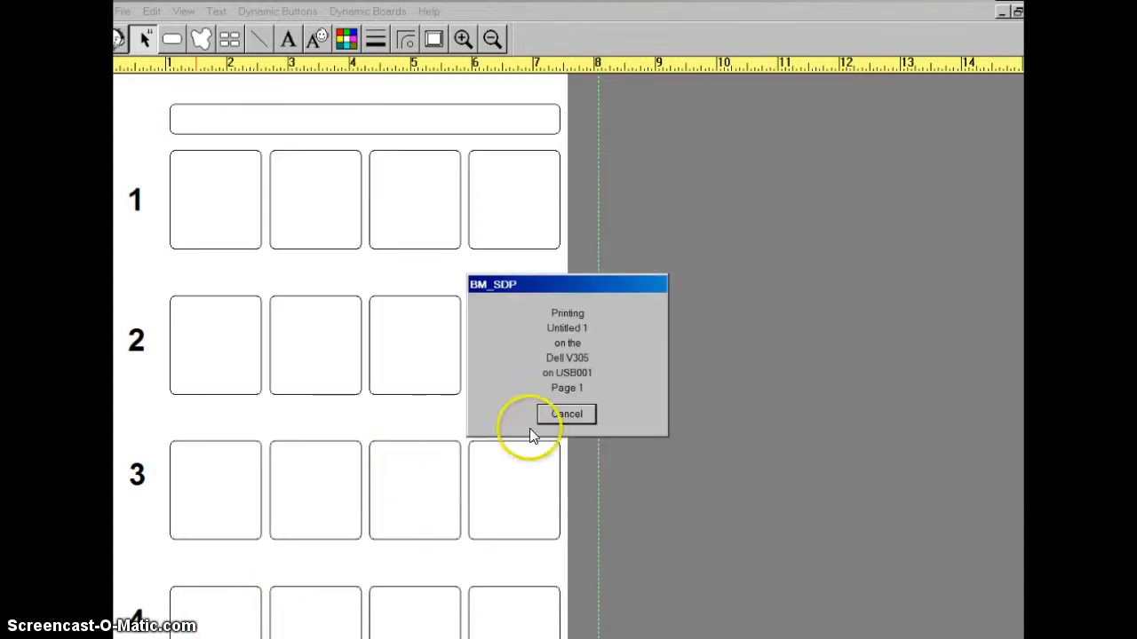
left_click(585, 414)
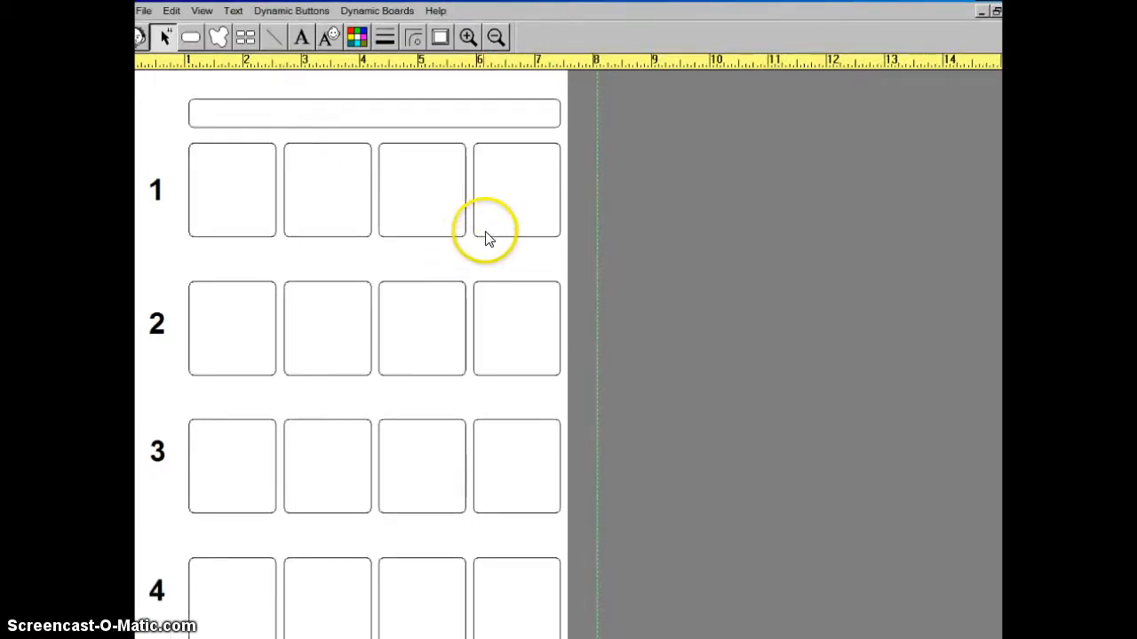
- Delete the fourth square in row 1 of the schedule
left_click(493, 206)
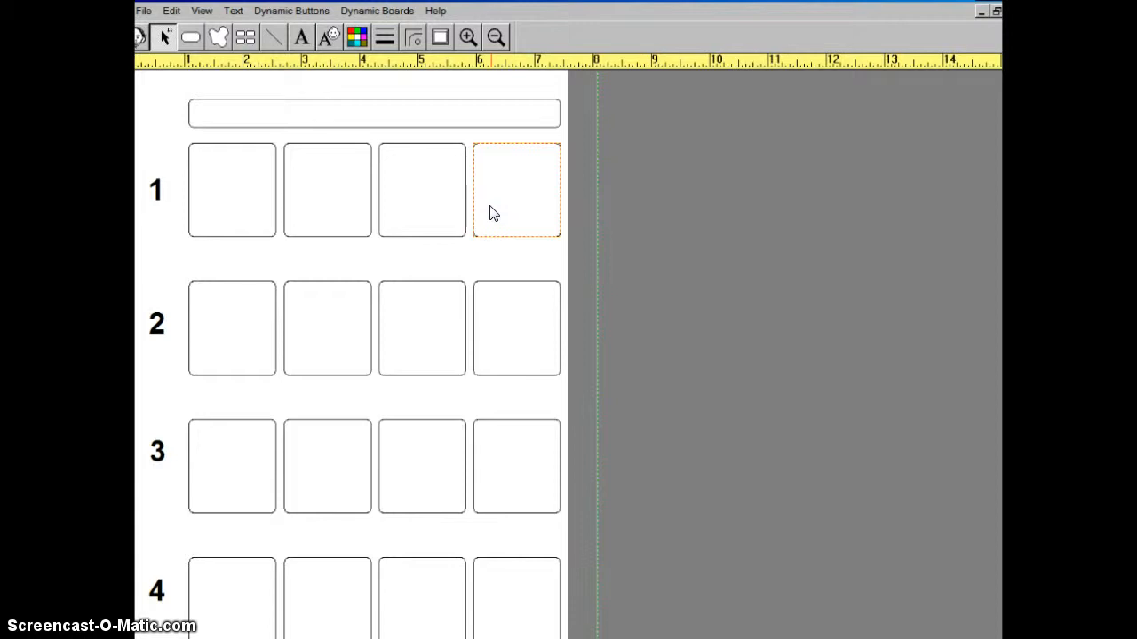
left_click(465, 206)
left_click(500, 210)
right_click(502, 208)
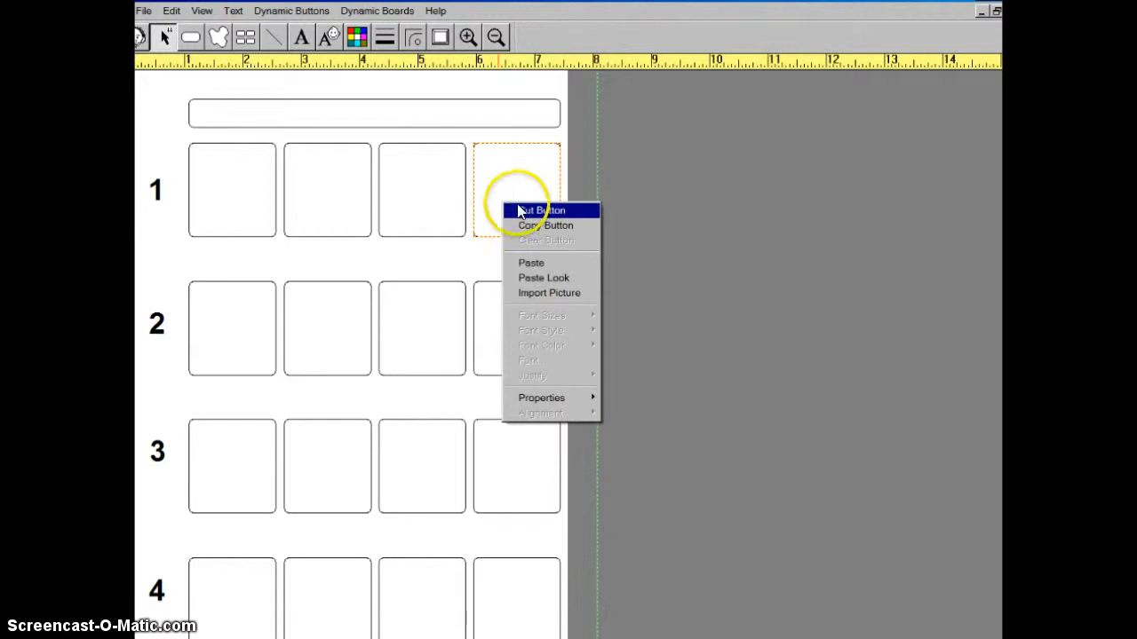
left_click(520, 213)
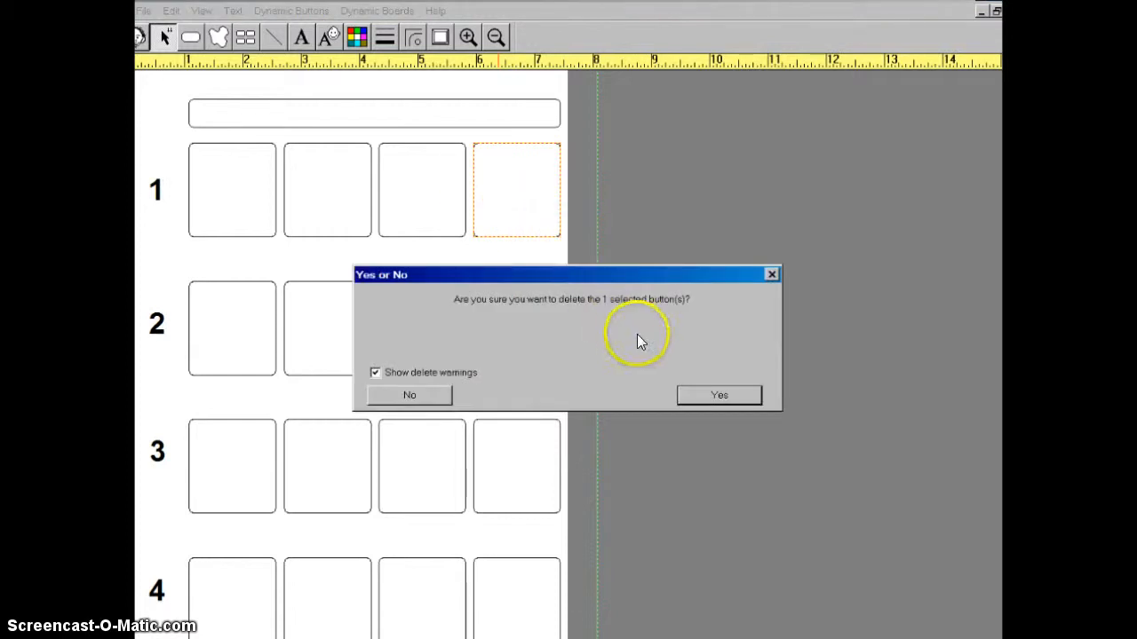
left_click(722, 397)
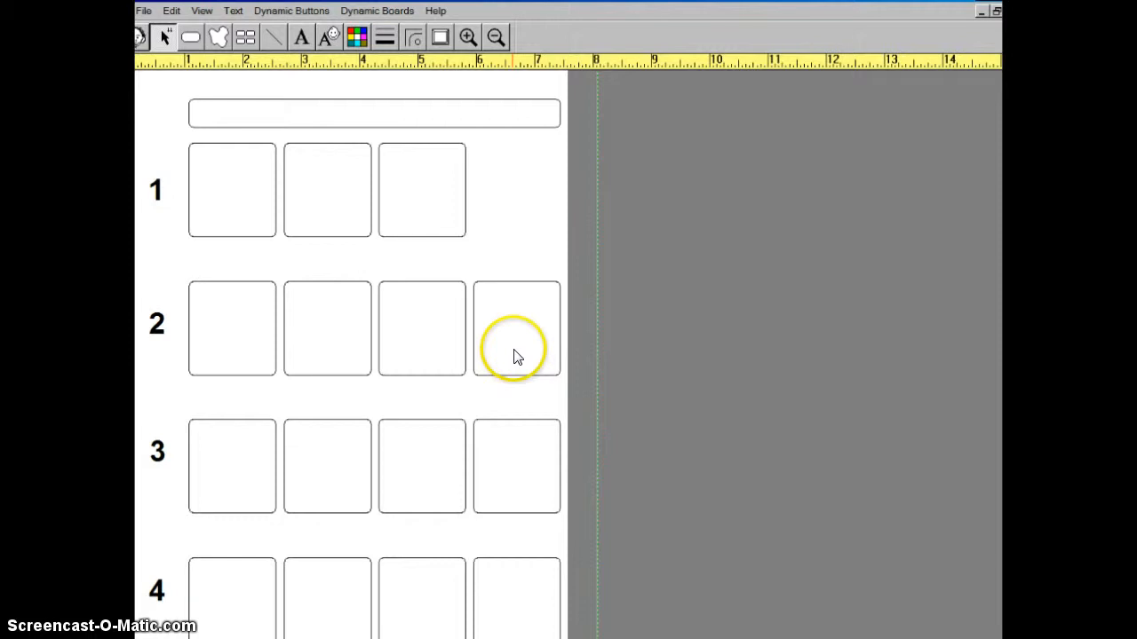
- Delete the fourth square in rows 2, 3 and 4, so each row keeps three squares
right_click(513, 349)
left_click(525, 358)
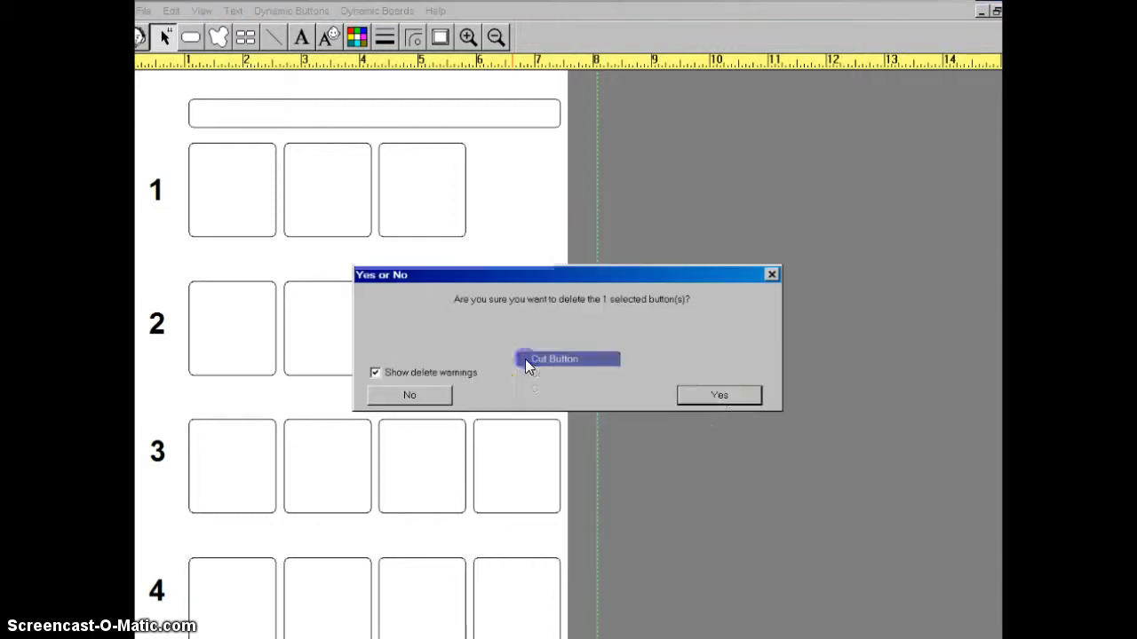
left_click(719, 395)
right_click(515, 495)
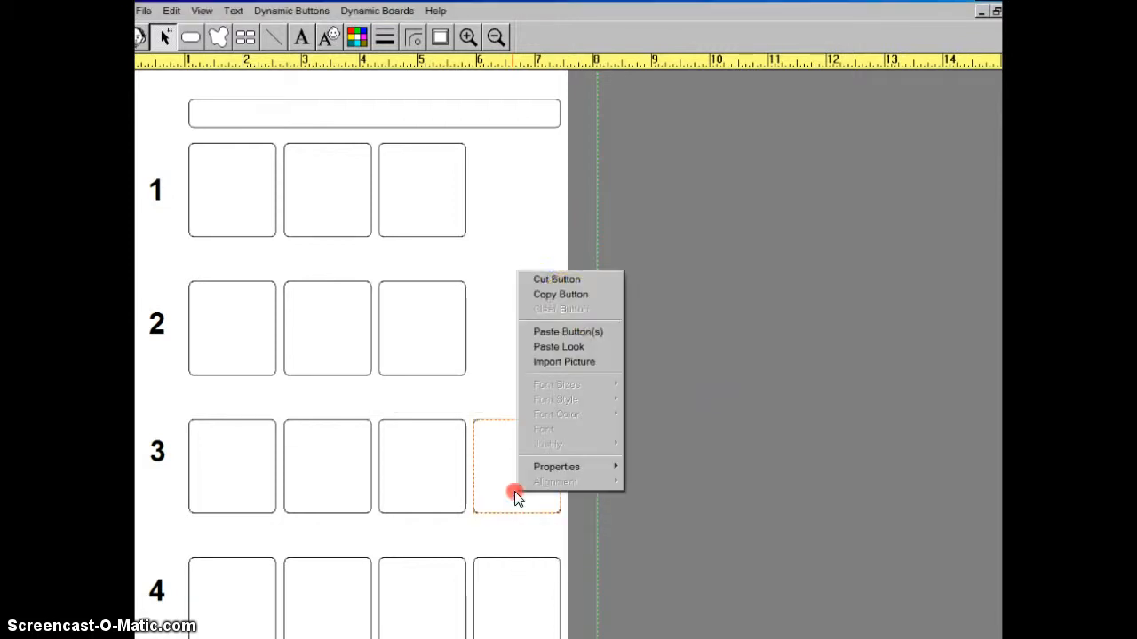
left_click(561, 279)
left_click(718, 396)
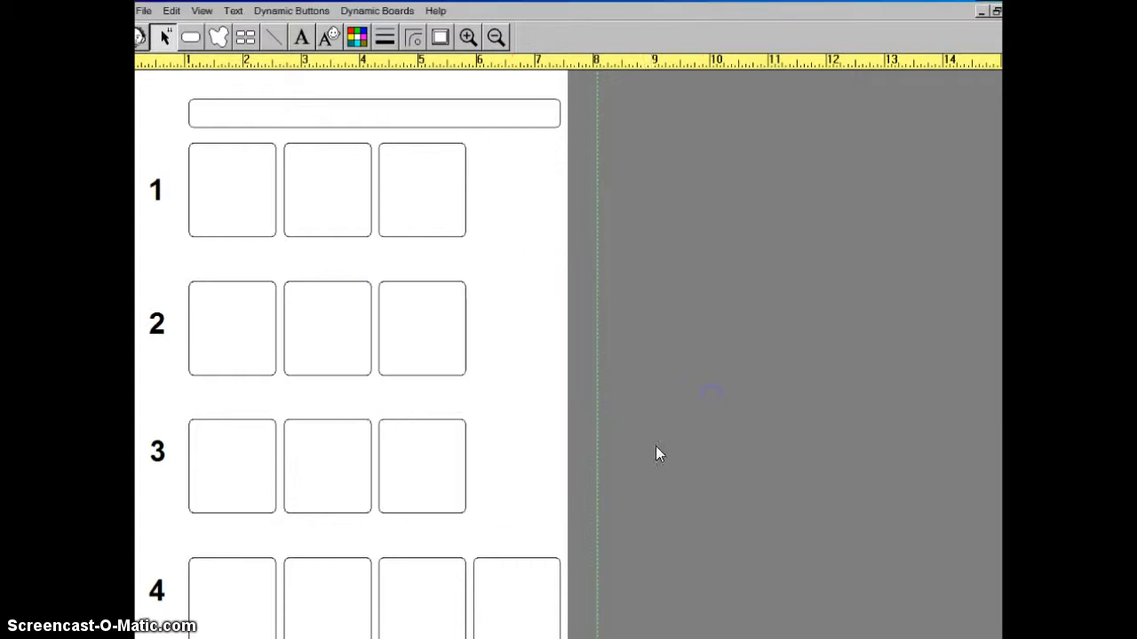
right_click(539, 607)
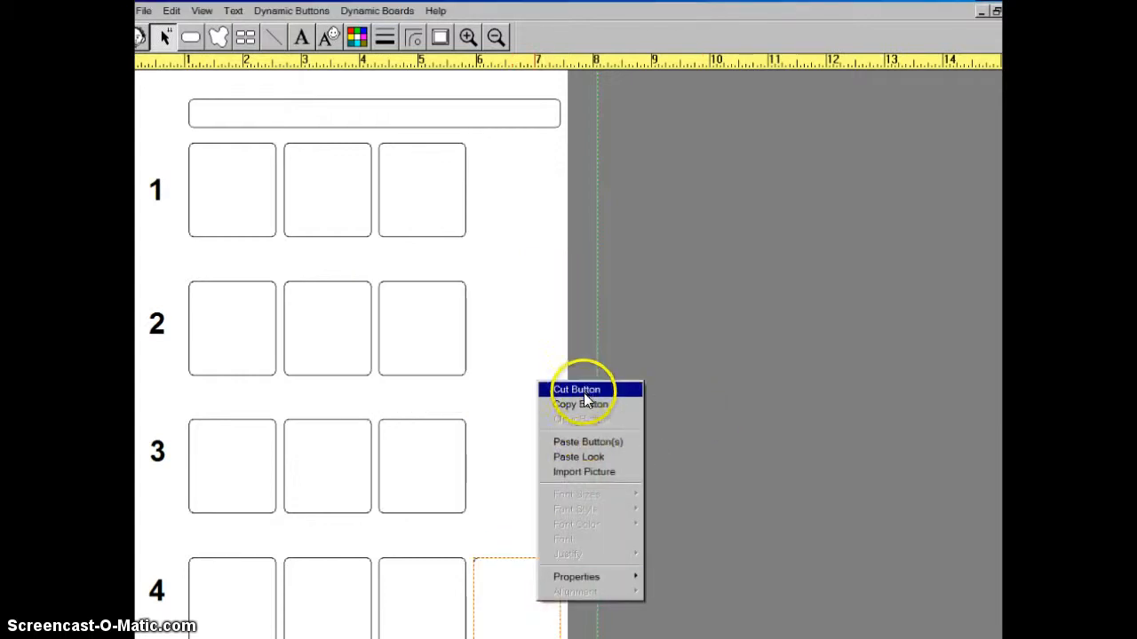
left_click(583, 390)
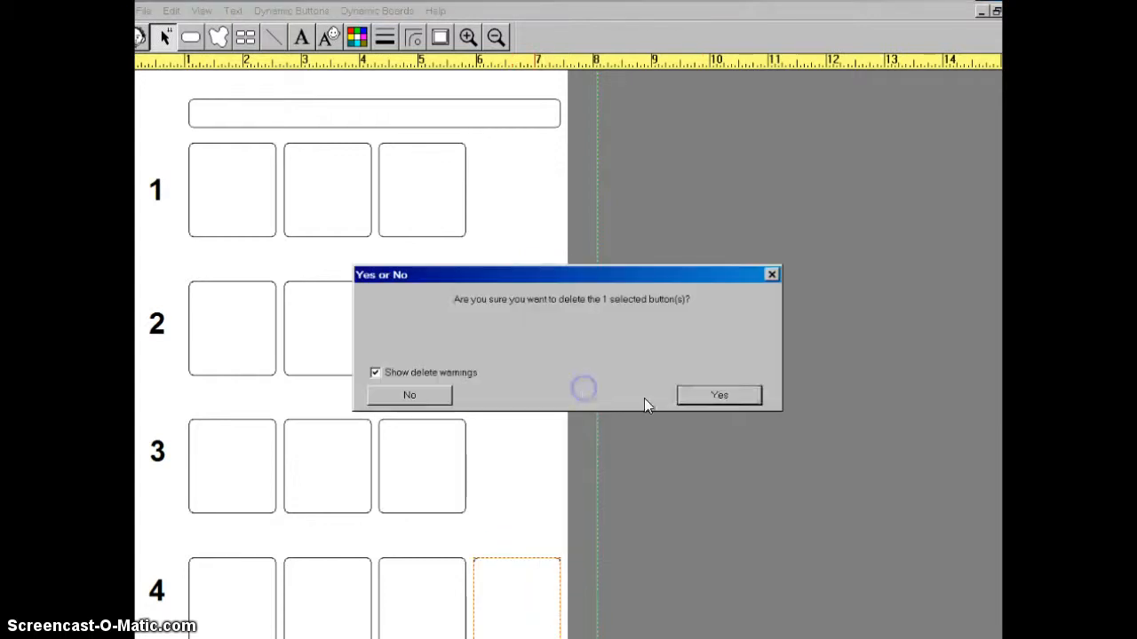
left_click(717, 393)
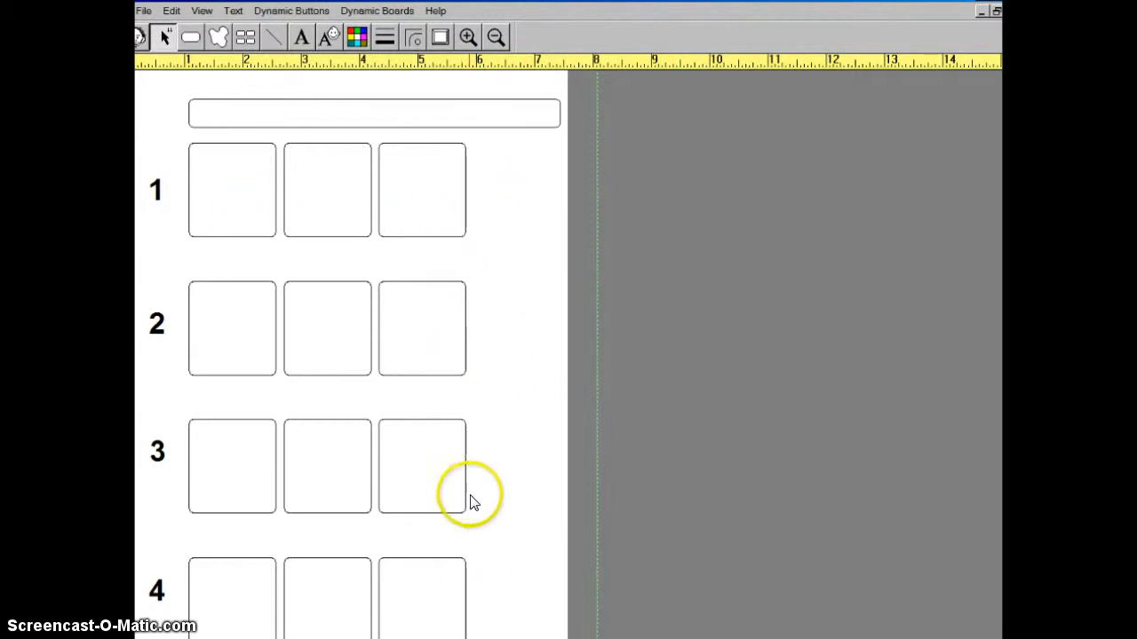
- Delete the three remaining squares of row 4, working from the third back to the first
right_click(436, 603)
left_click(502, 385)
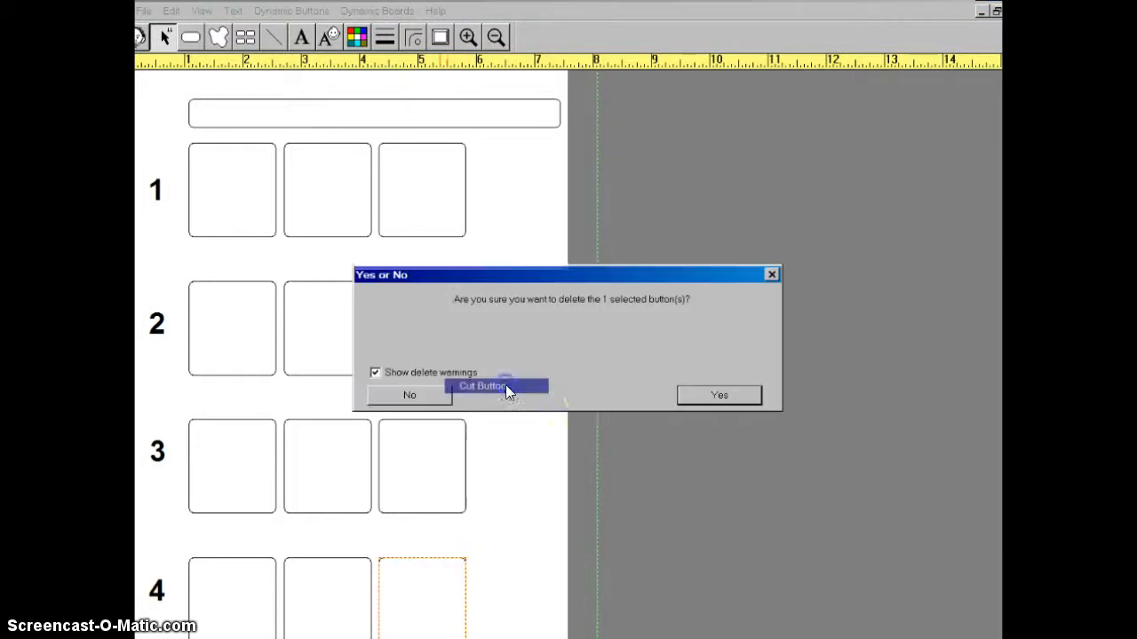
left_click(715, 394)
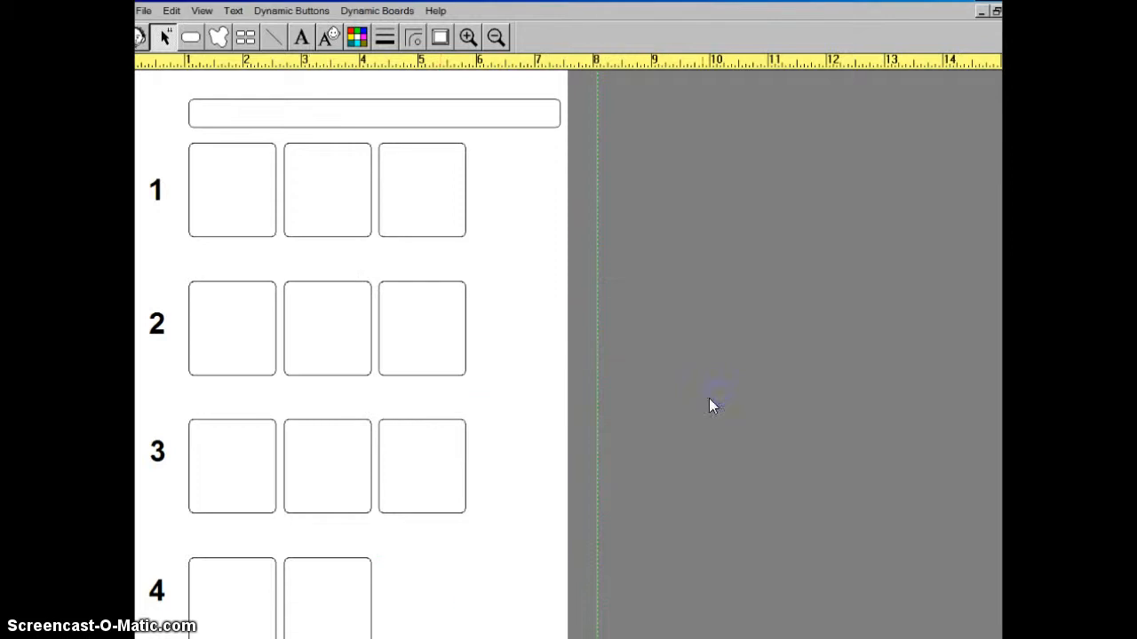
right_click(305, 625)
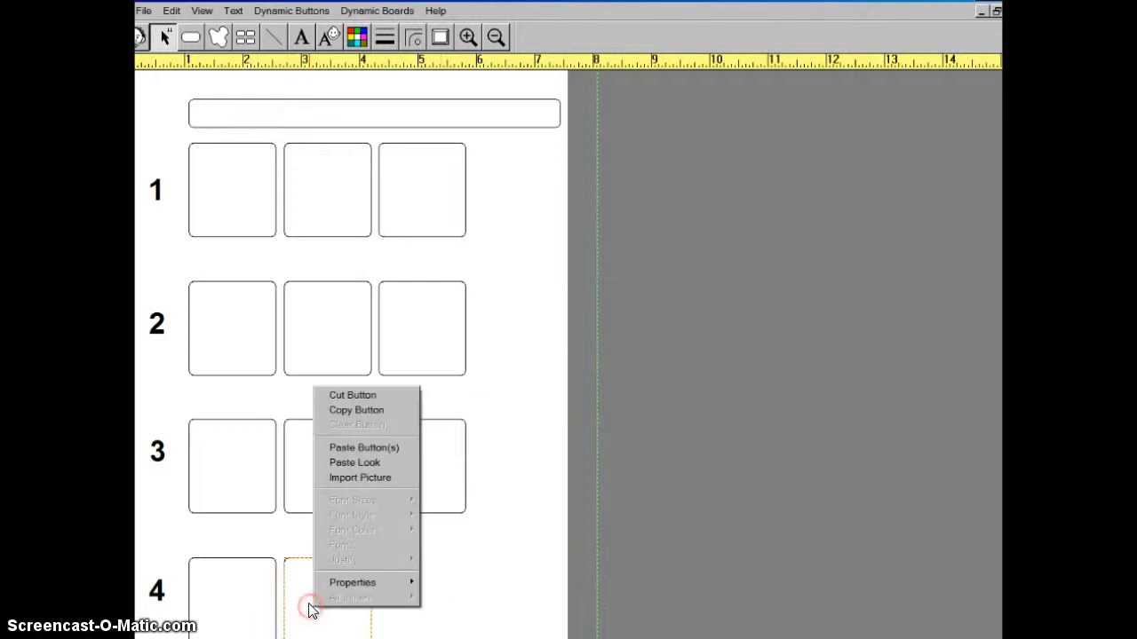
left_click(367, 395)
left_click(725, 396)
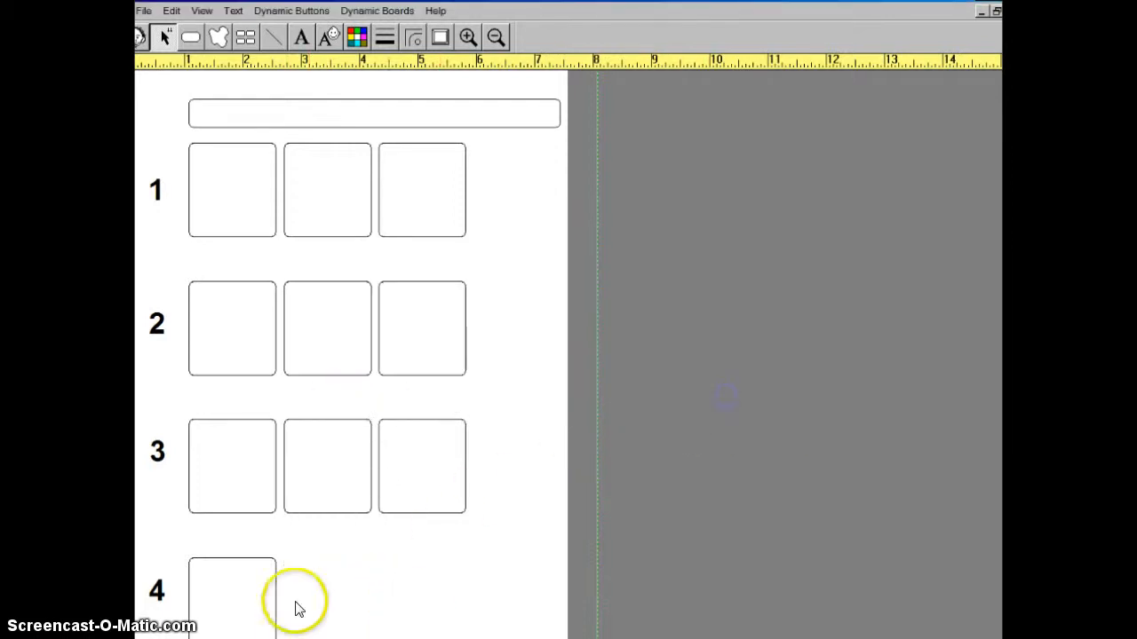
right_click(233, 601)
left_click(286, 387)
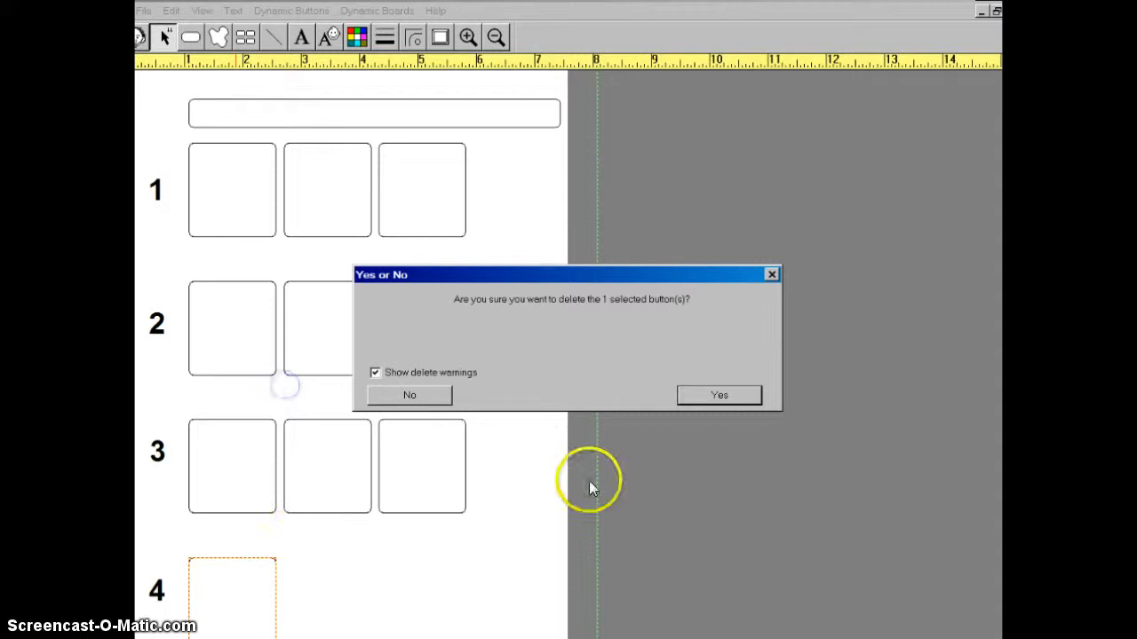
left_click(701, 394)
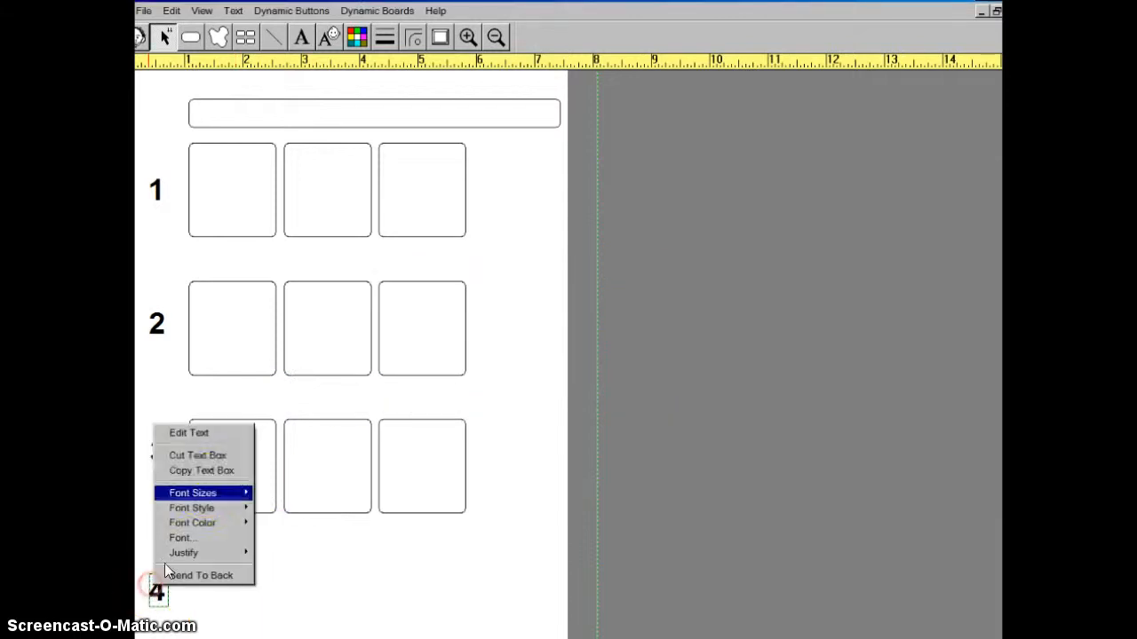
- Delete the text box with the row number 4
left_click(305, 622)
right_click(180, 603)
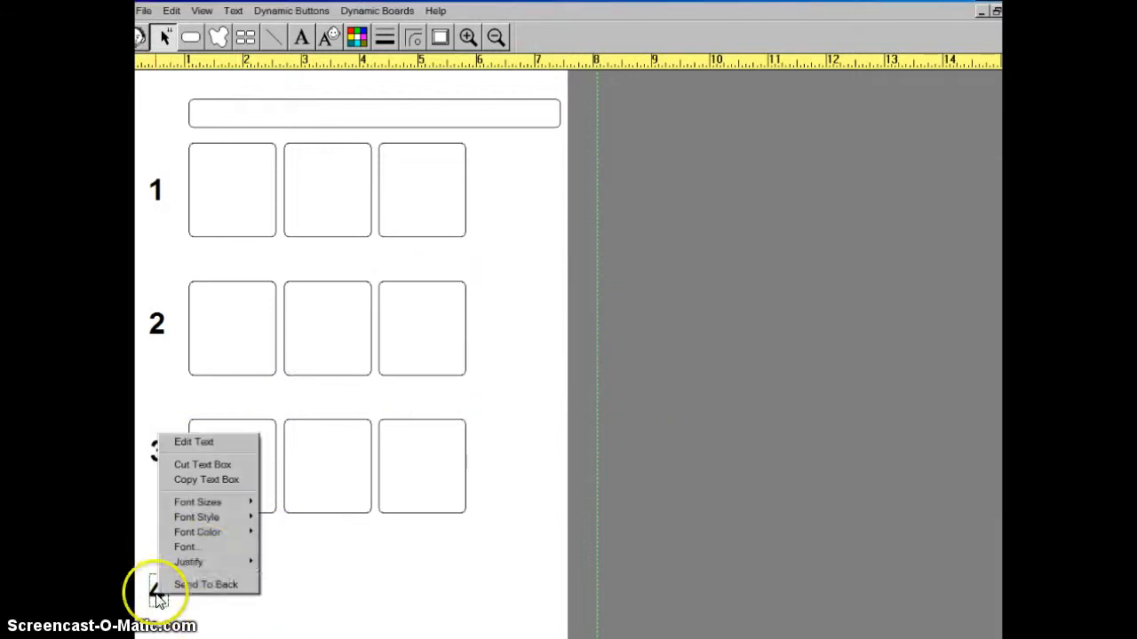
left_click(208, 465)
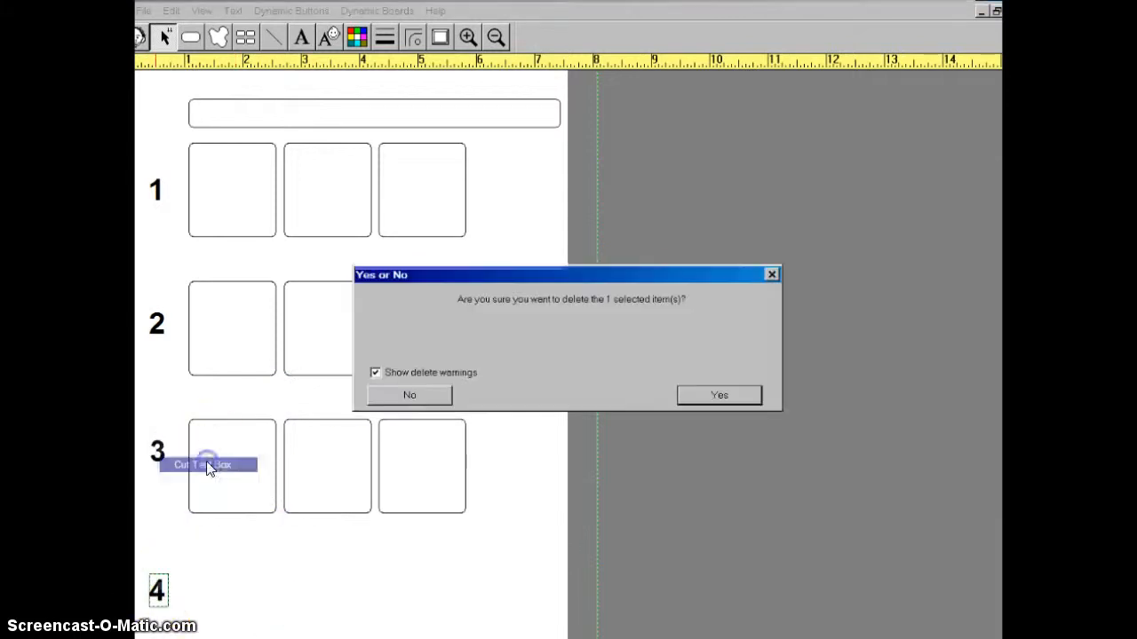
left_click(713, 391)
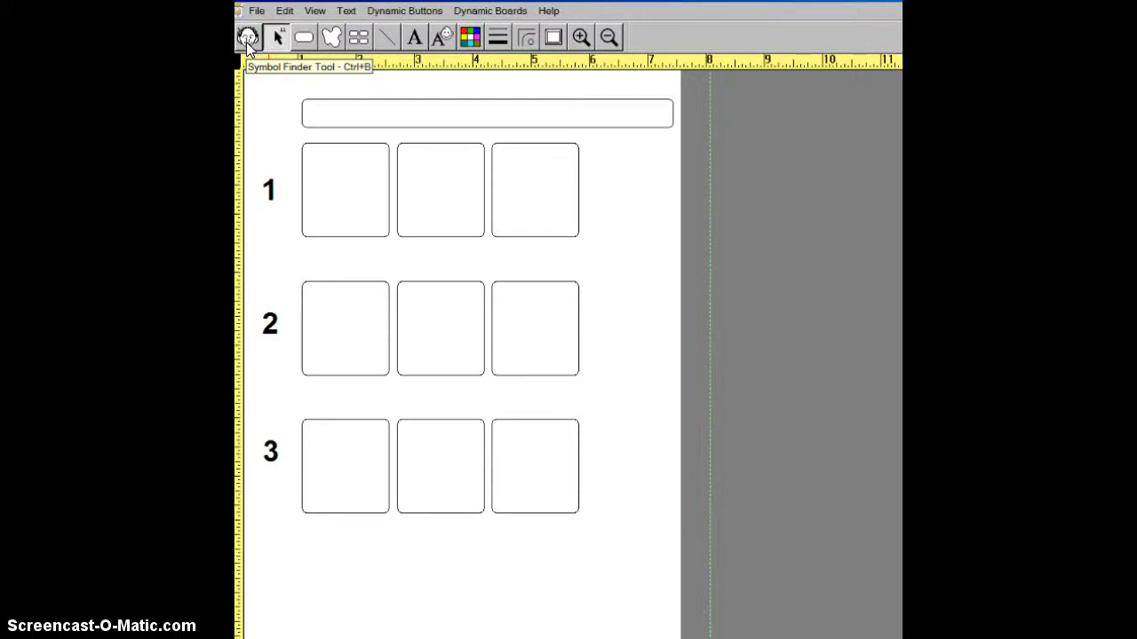
- Open the Symbol Finder and move its window beside the schedule squares
left_click(246, 40)
left_click(617, 367)
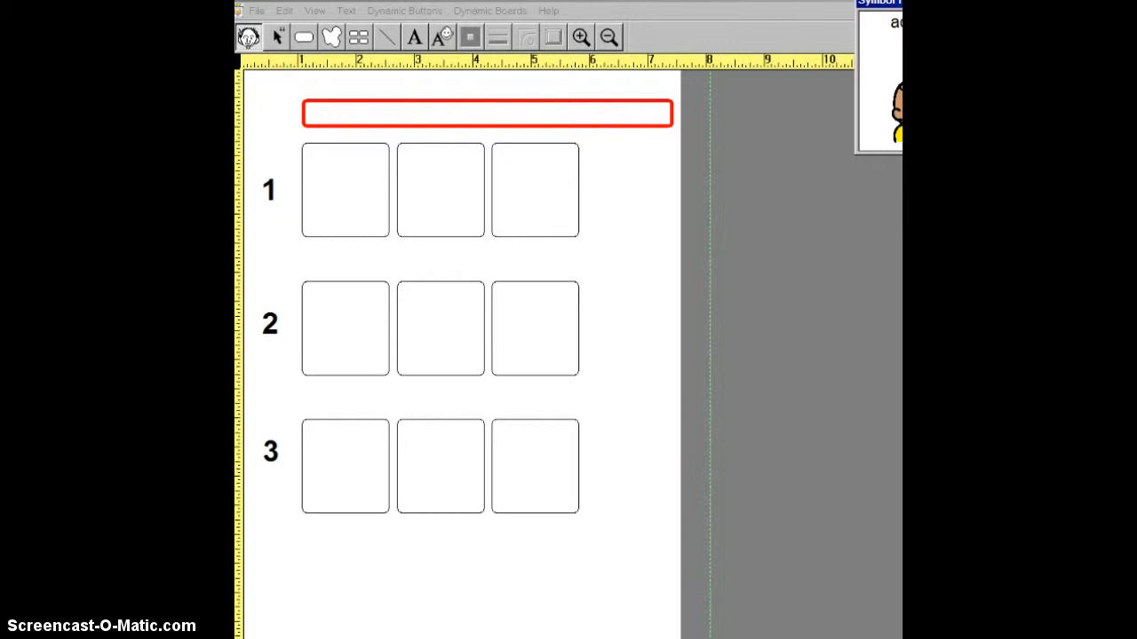
left_click_drag(1014, 4, 786, 232)
left_click(792, 150)
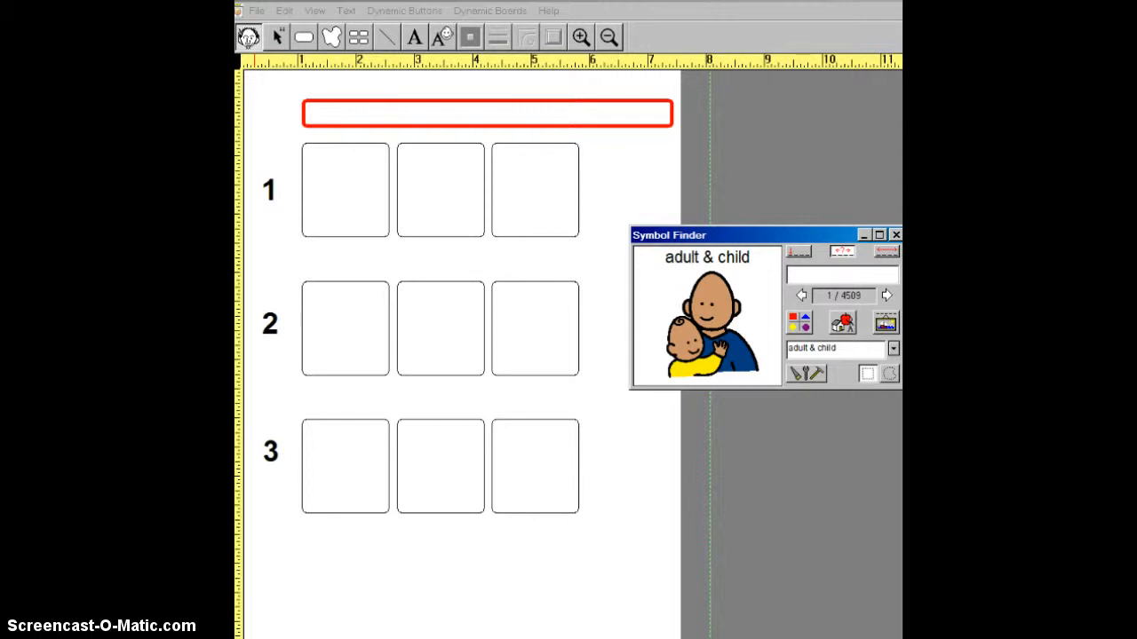
- Search the symbols for "schedule" and bring up the one named schedule
left_click(798, 275)
left_click(807, 276)
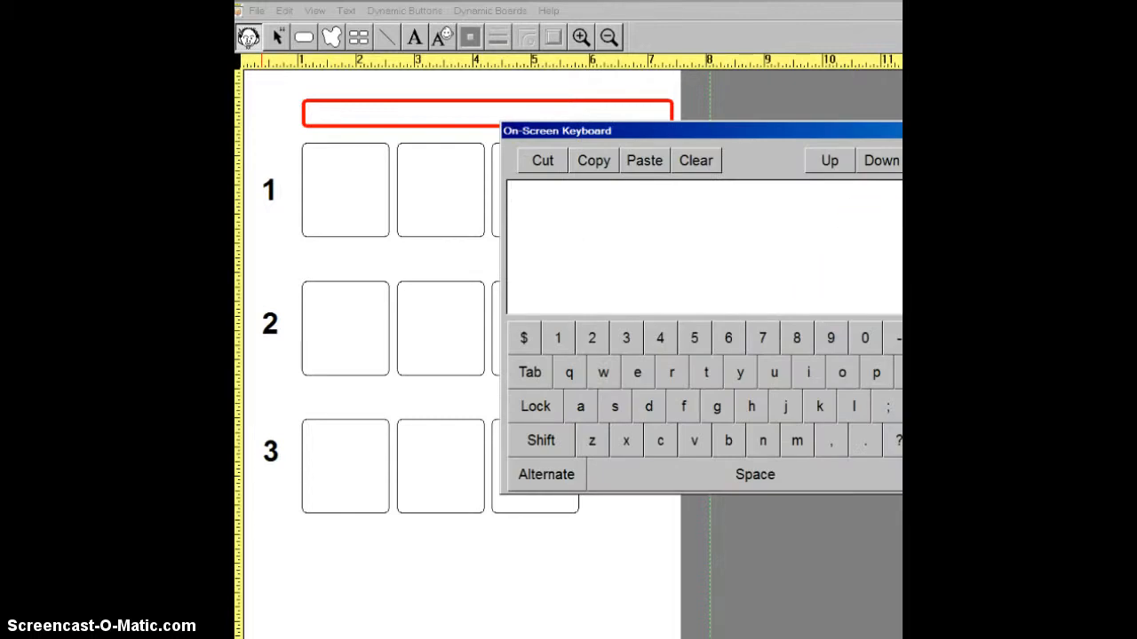
key("Escape")
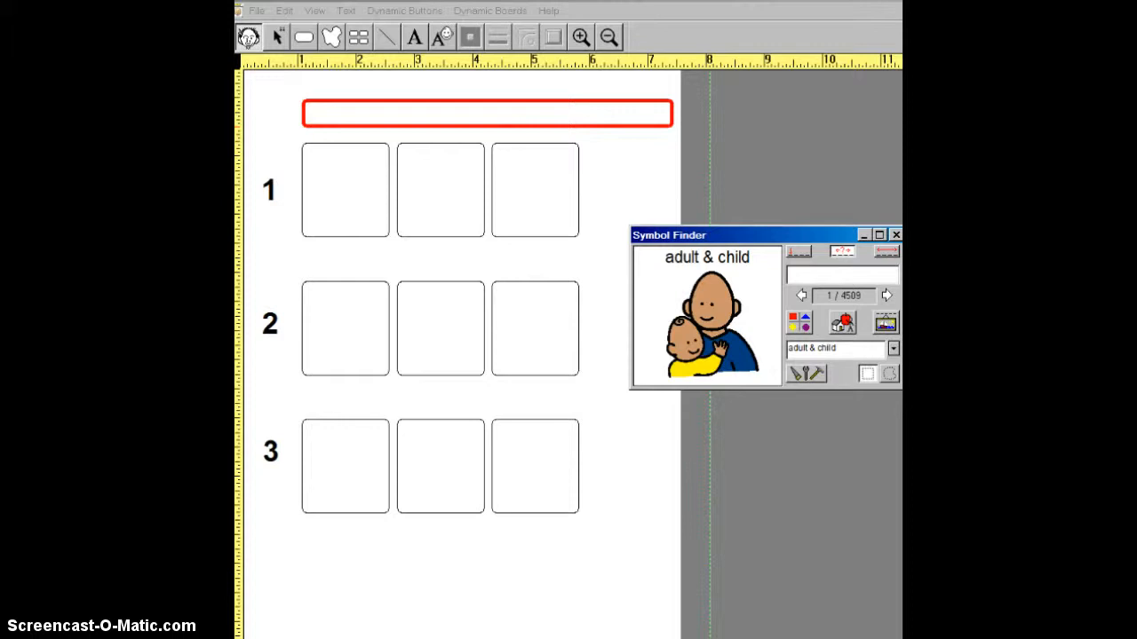
type("schedule")
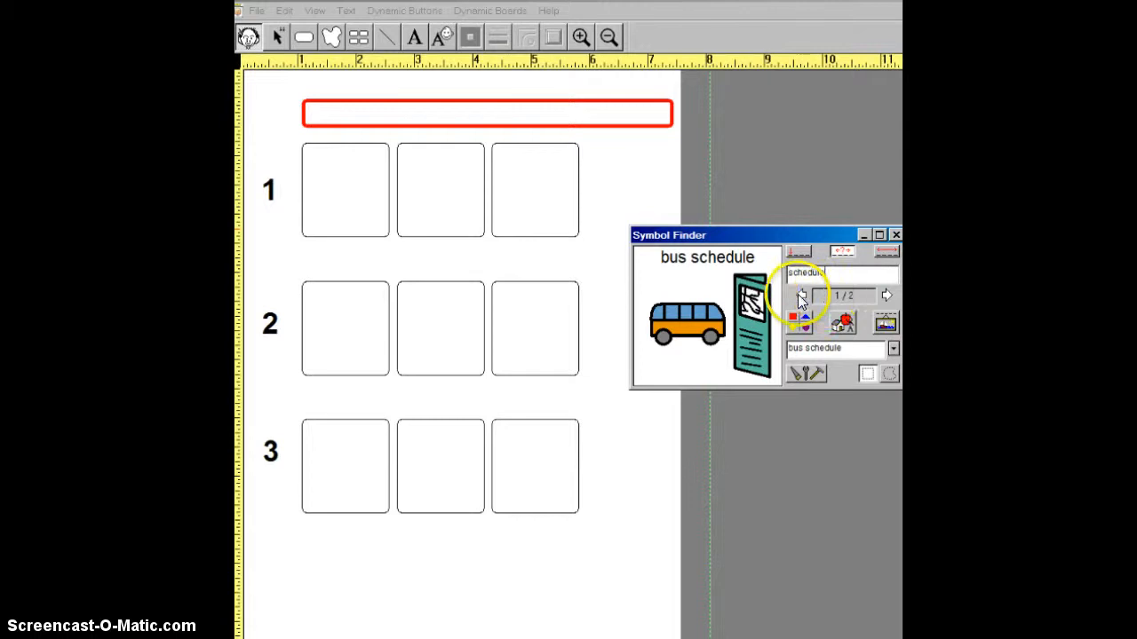
left_click(886, 294)
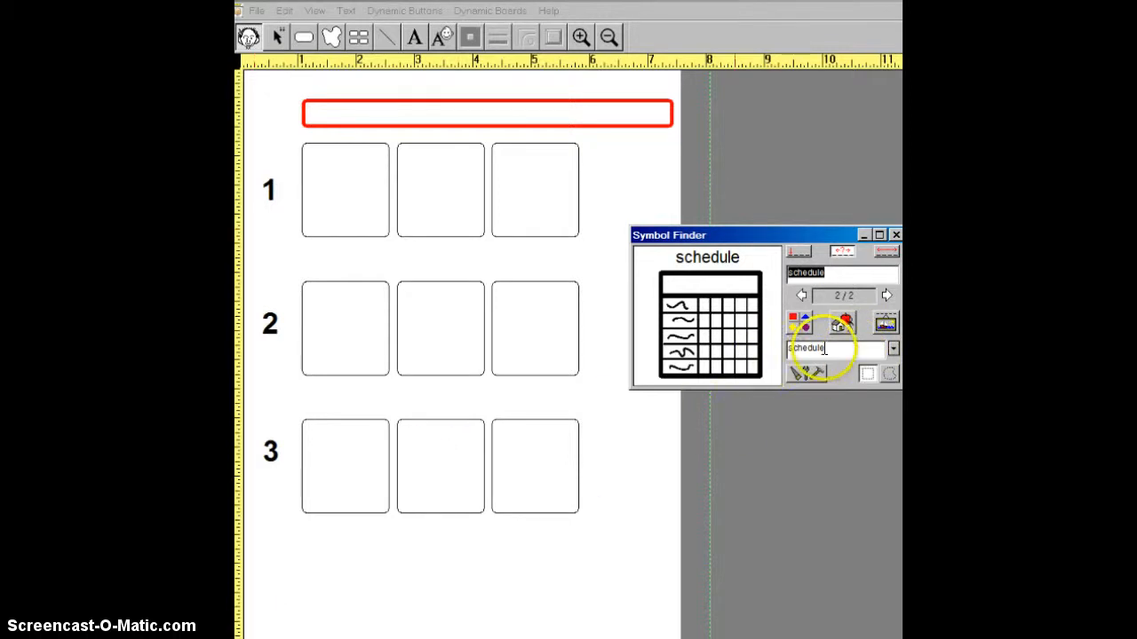
- Choose the name Morning Schedule for the symbol and place it in the title box above row 1
left_click(893, 350)
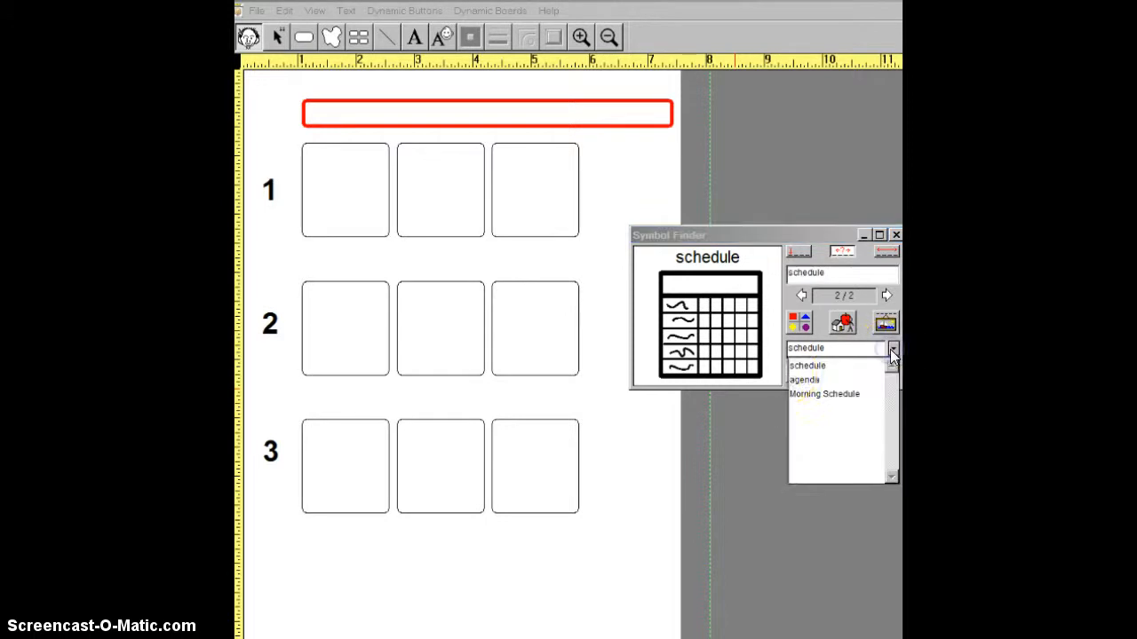
left_click(823, 395)
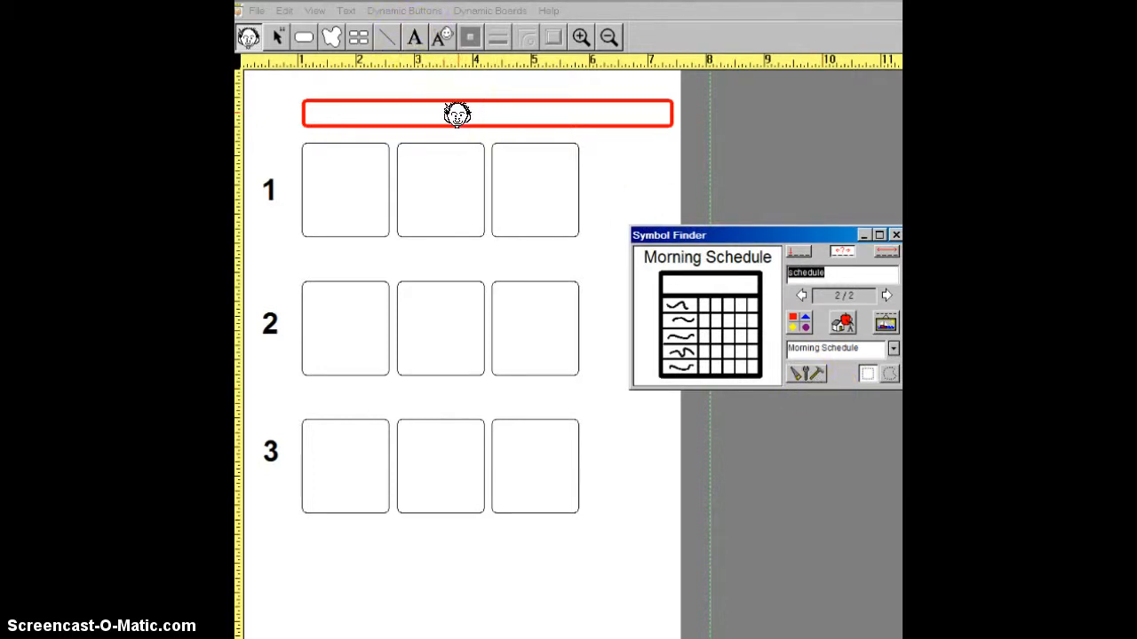
left_click(456, 114)
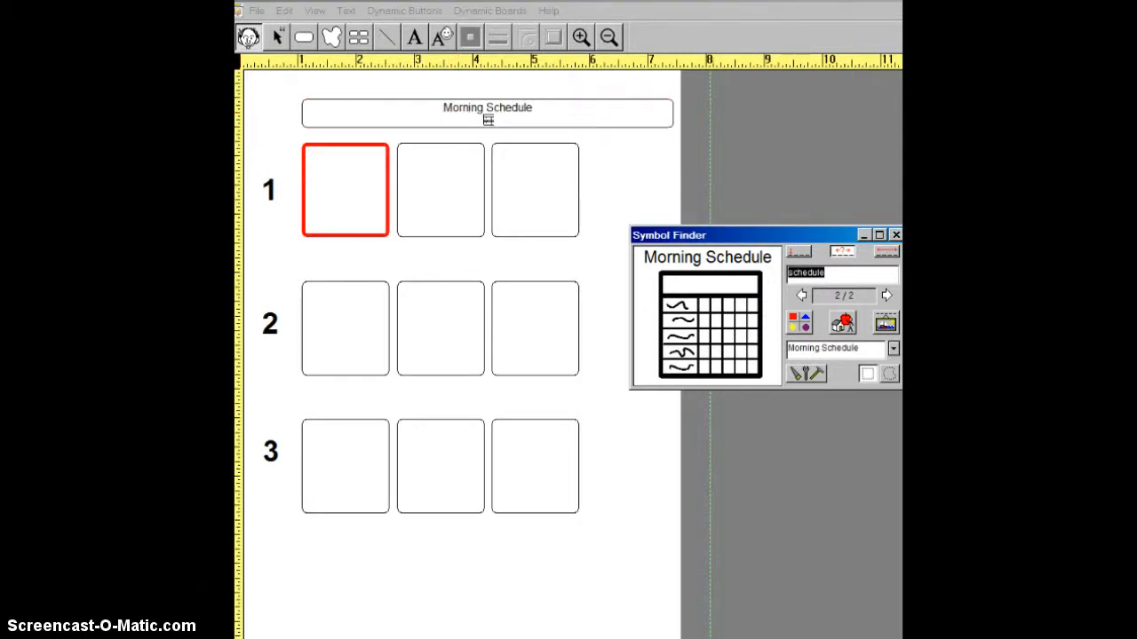
- Search the symbols for "bell" and place the plain orange bell in the first square of row 1
left_click(710, 432)
type("bell")
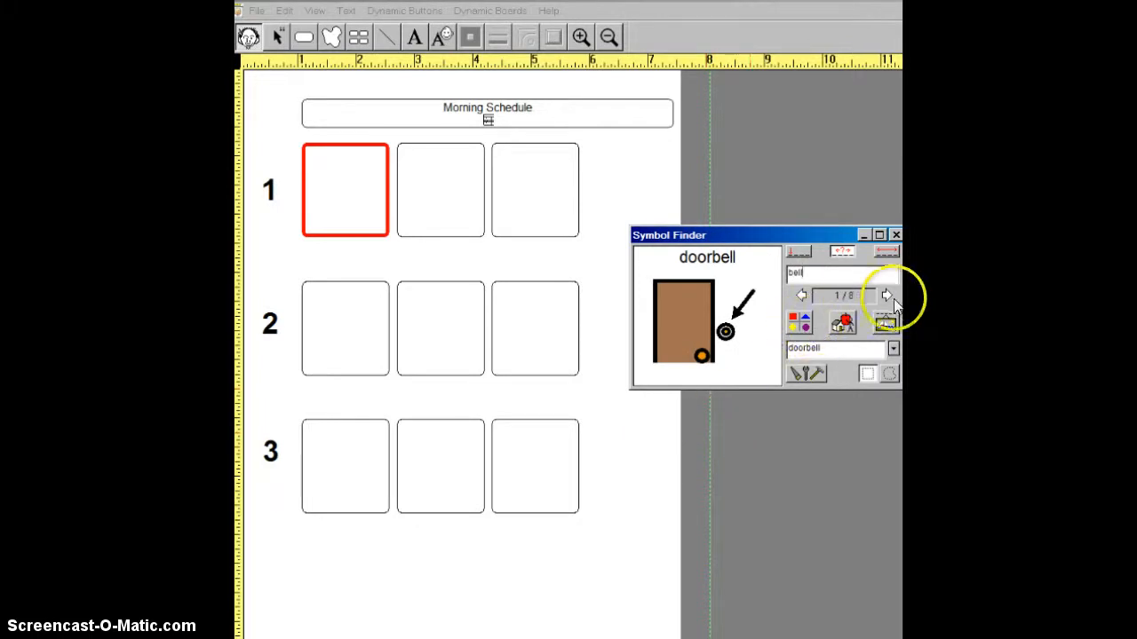
left_click(885, 297)
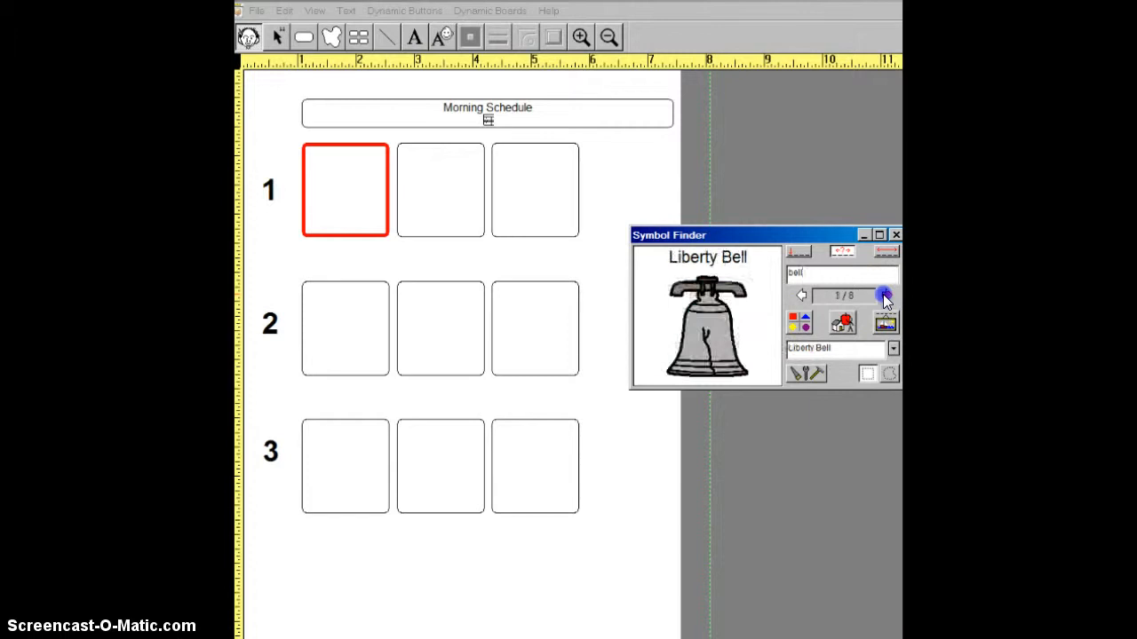
left_click(886, 297)
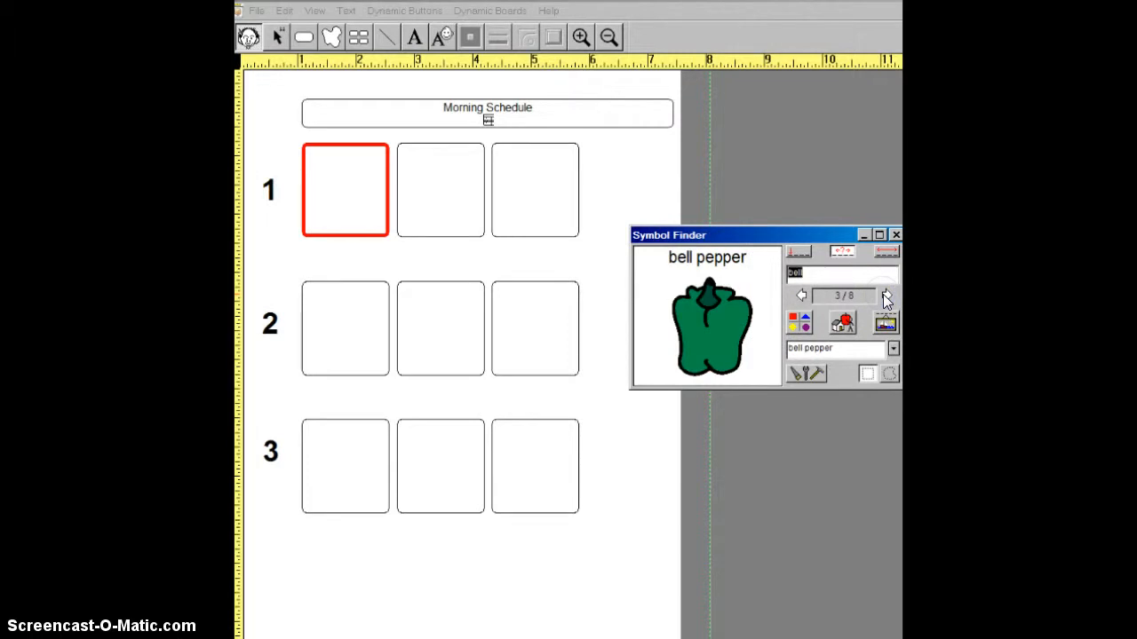
left_click(886, 297)
left_click(886, 297)
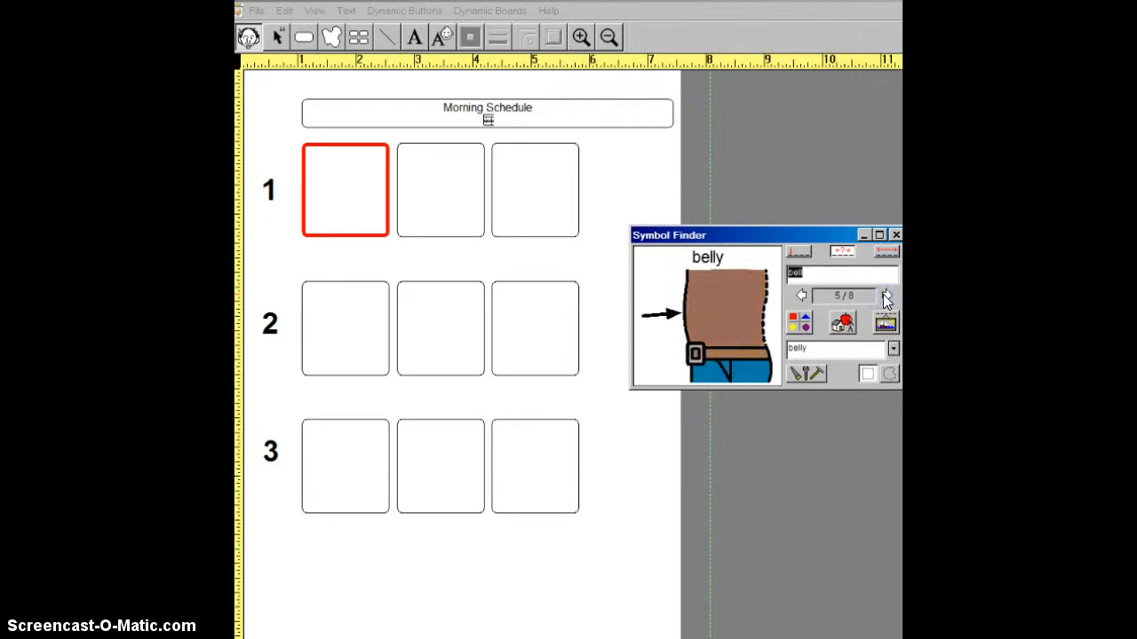
left_click(884, 295)
left_click(883, 295)
left_click(803, 298)
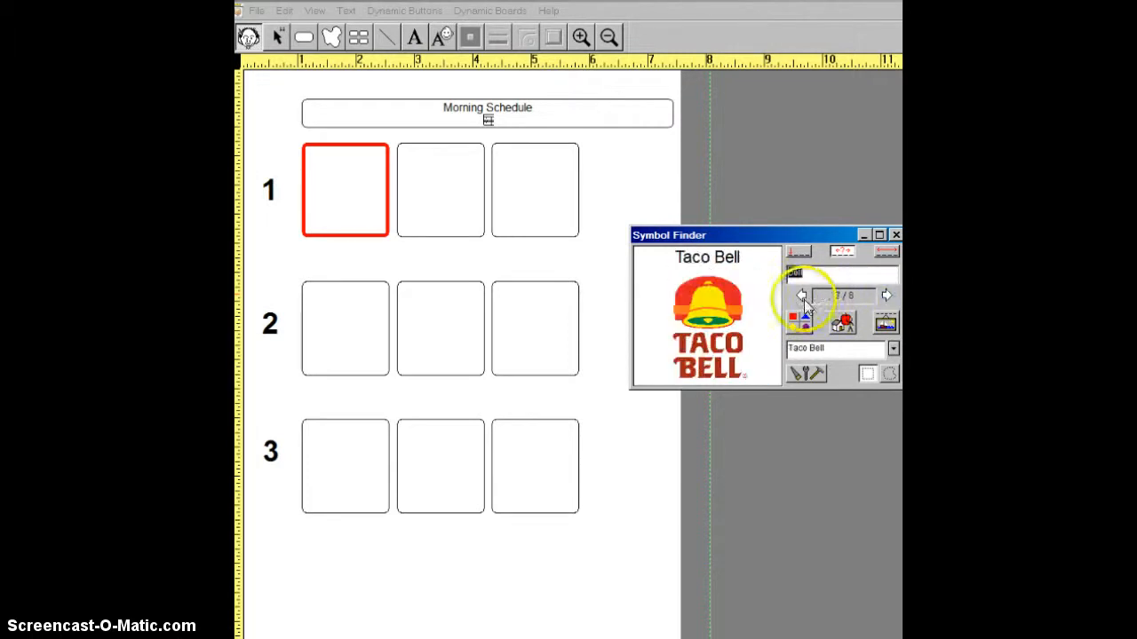
left_click(885, 297)
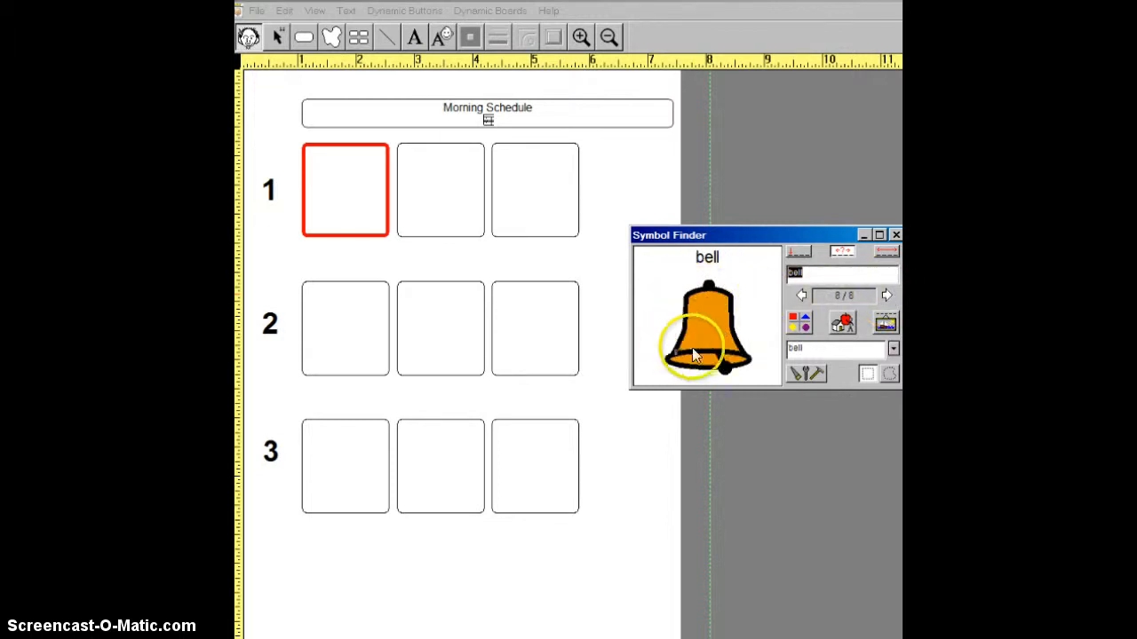
left_click(715, 339)
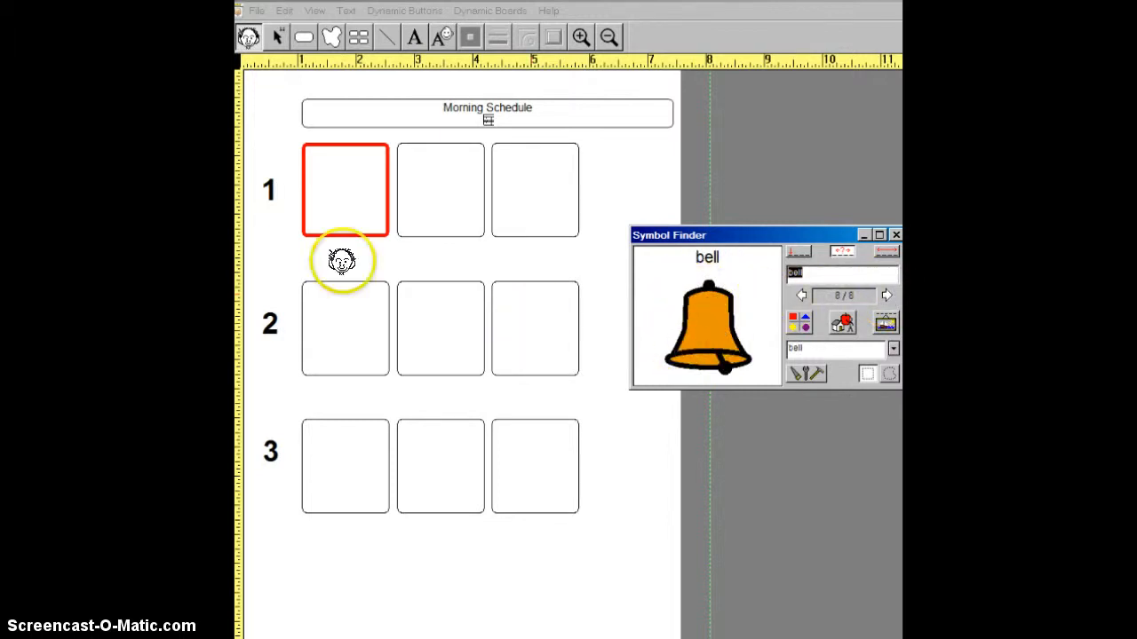
left_click(339, 193)
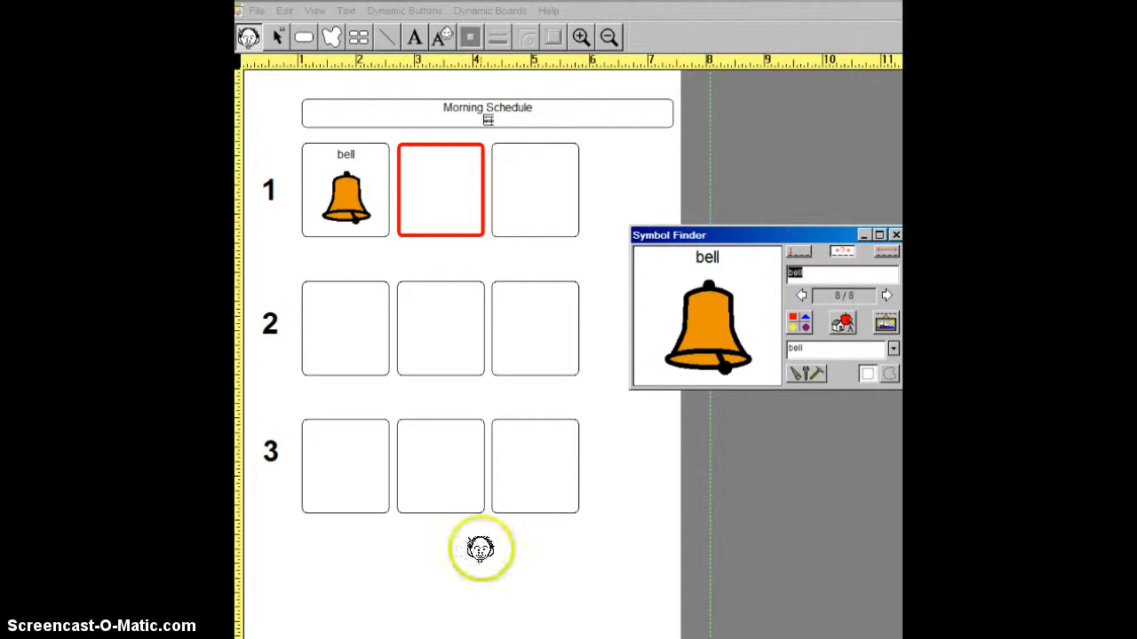
- View the bell results as thumbnails and look at the list of symbol categories
left_click(802, 328)
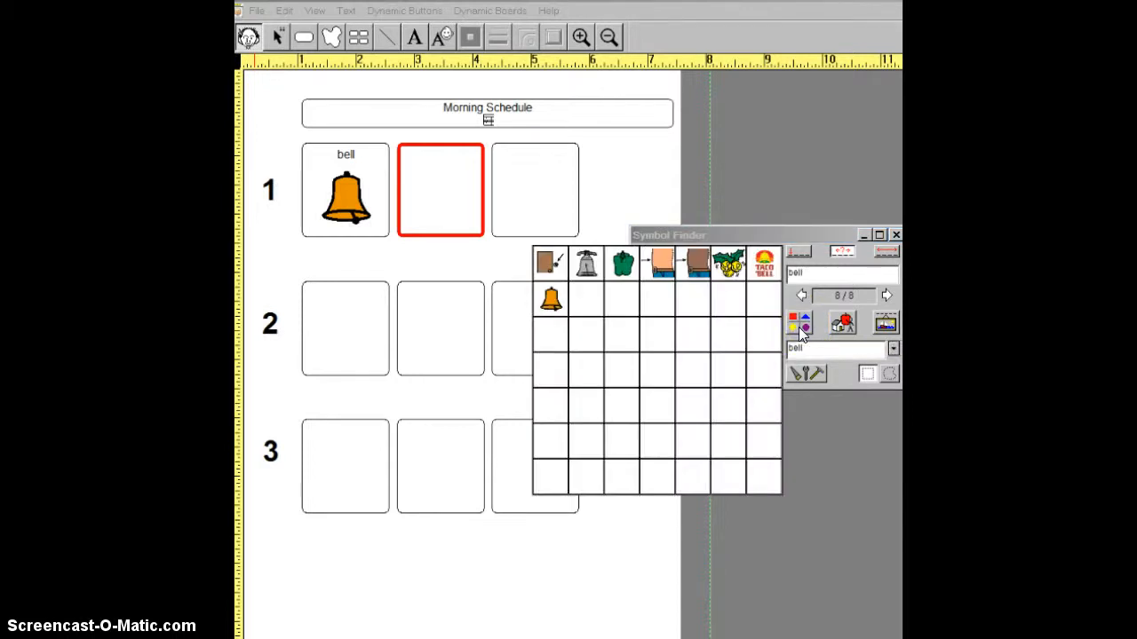
left_click(843, 324)
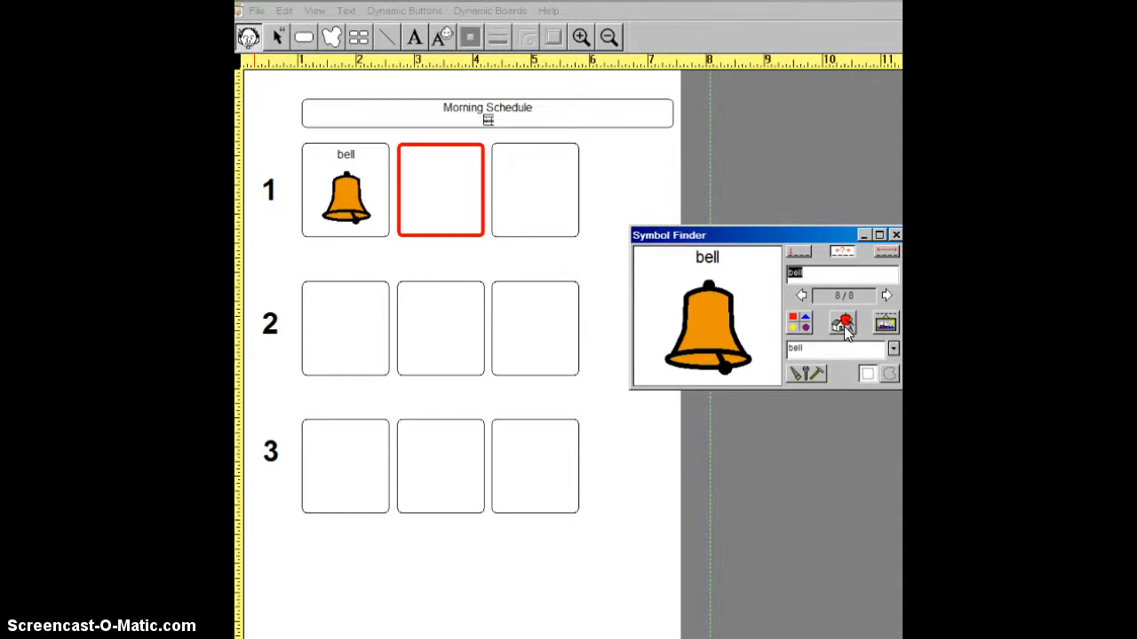
left_click(843, 325)
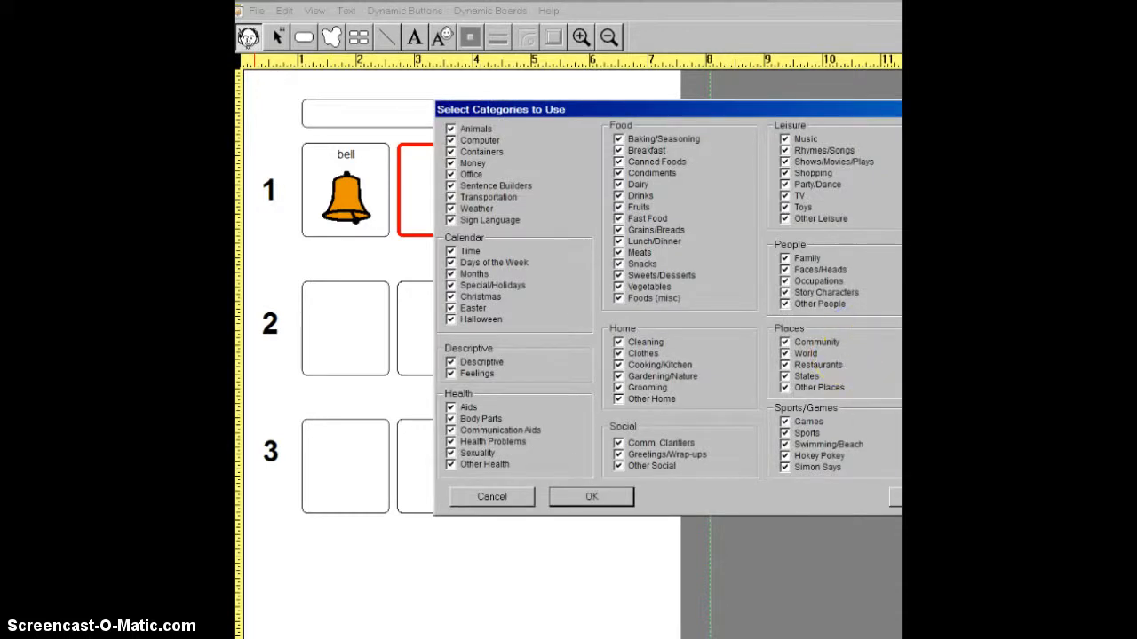
key("Escape")
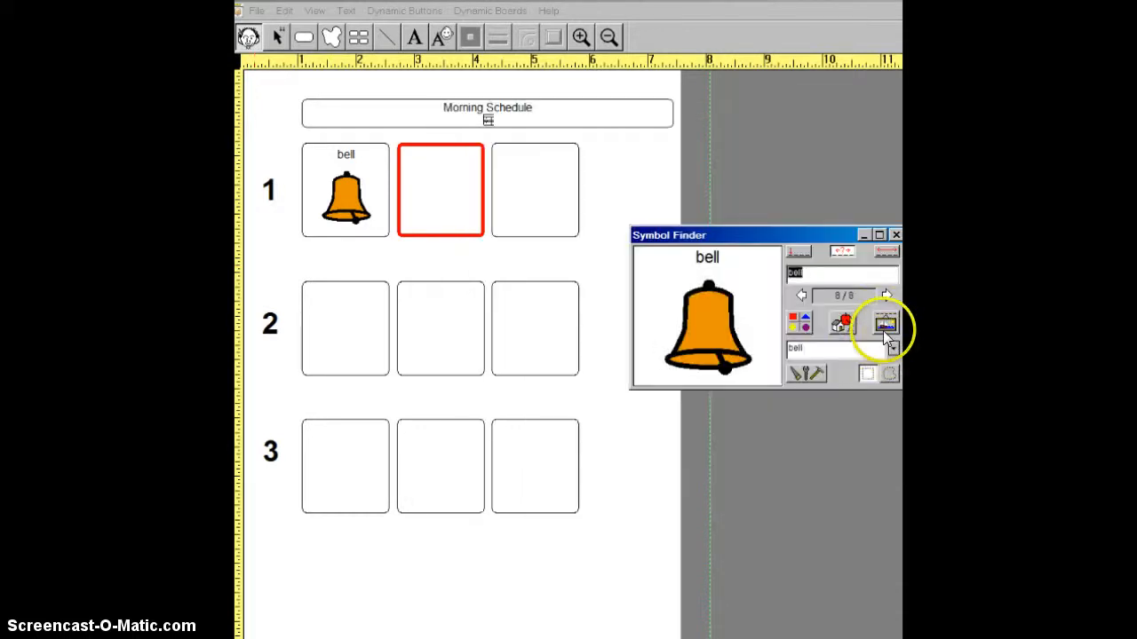
- Add the name "school bell" to the orange bell symbol in English (US)
left_click(884, 325)
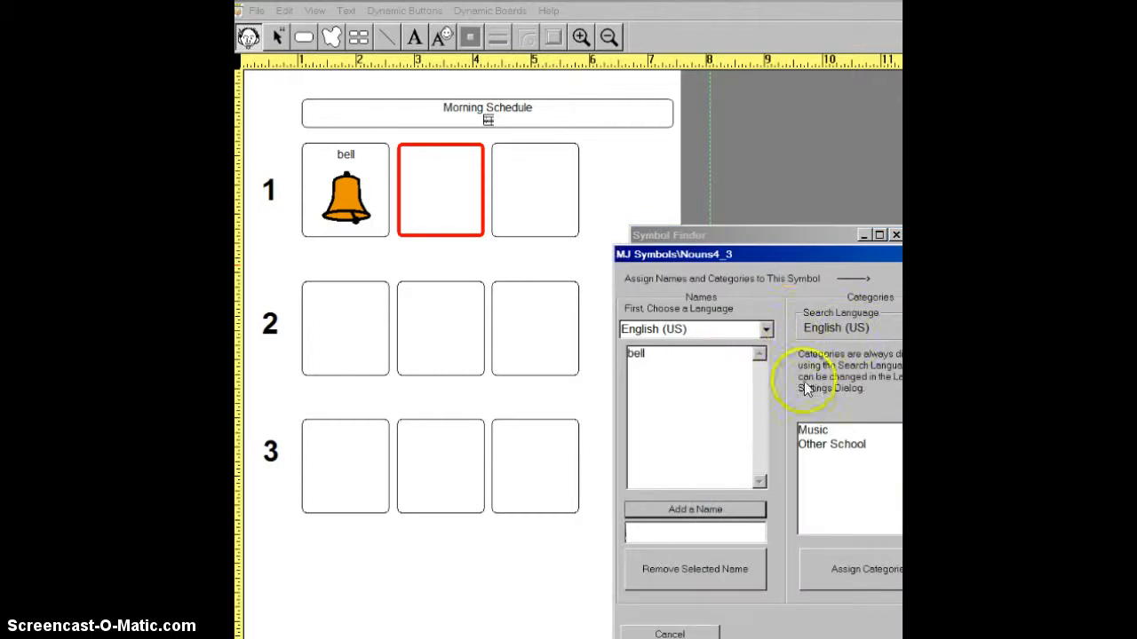
left_click_drag(787, 251, 752, 221)
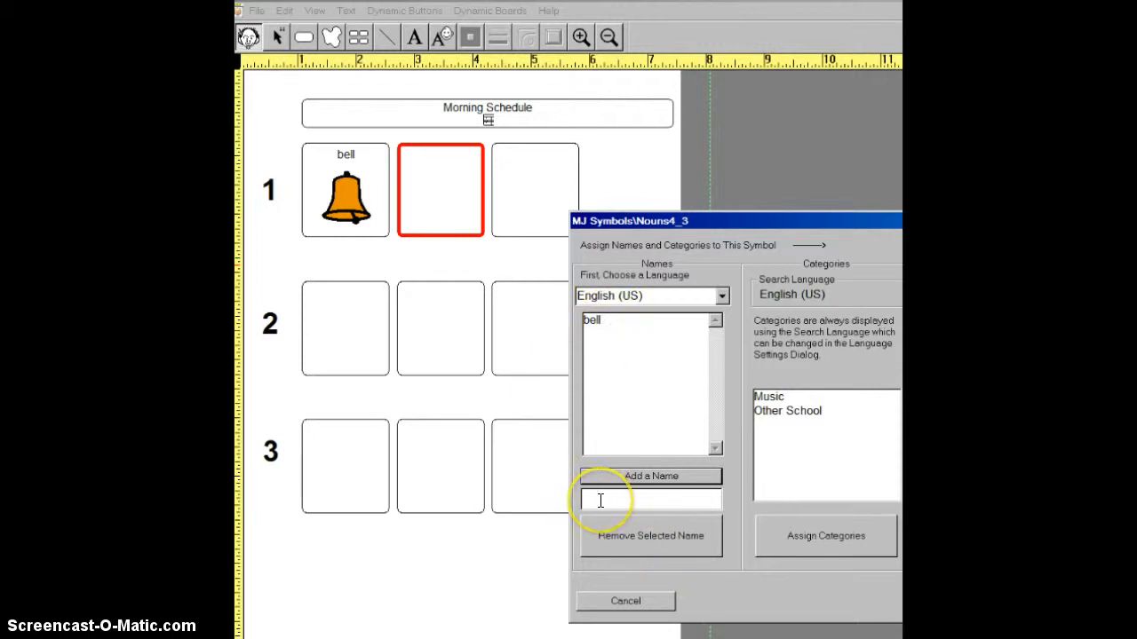
type("ool bell")
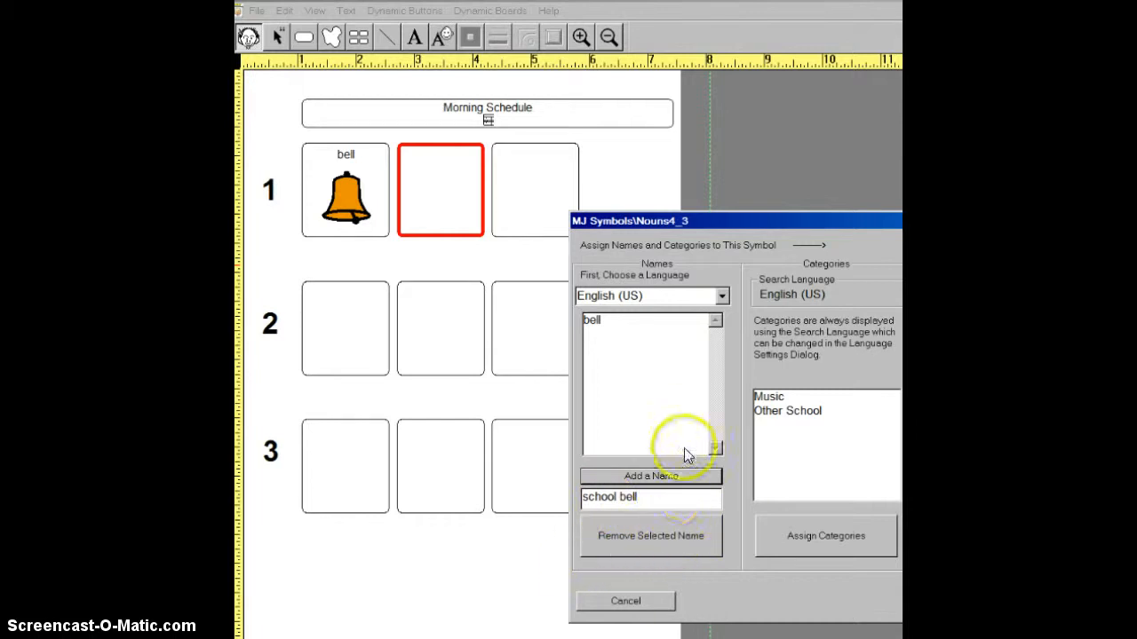
left_click(651, 478)
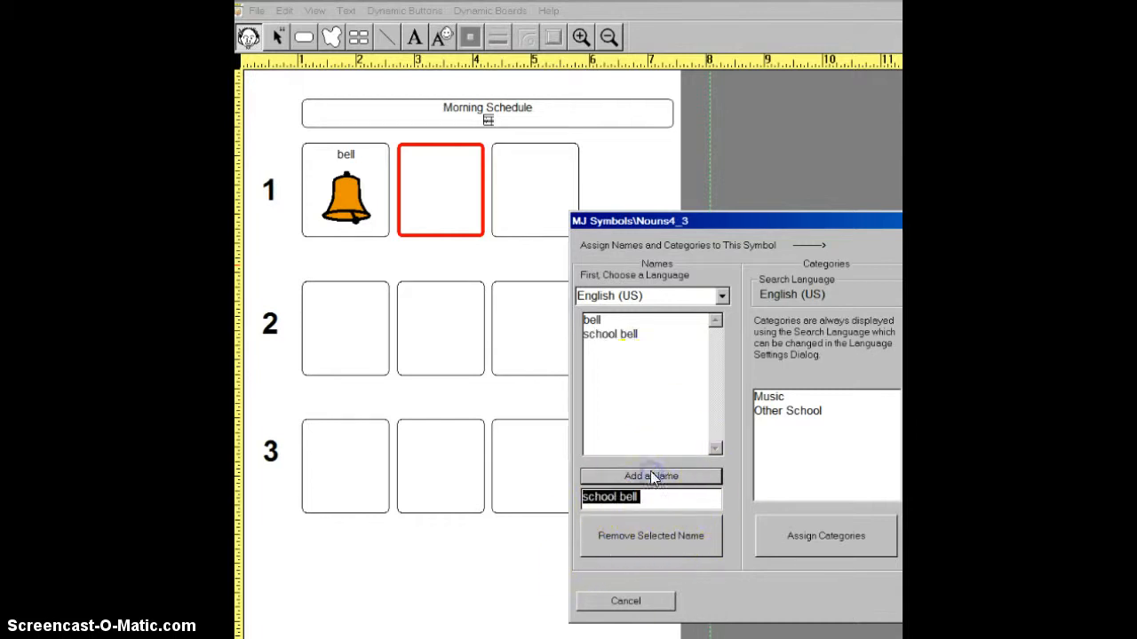
left_click(607, 336)
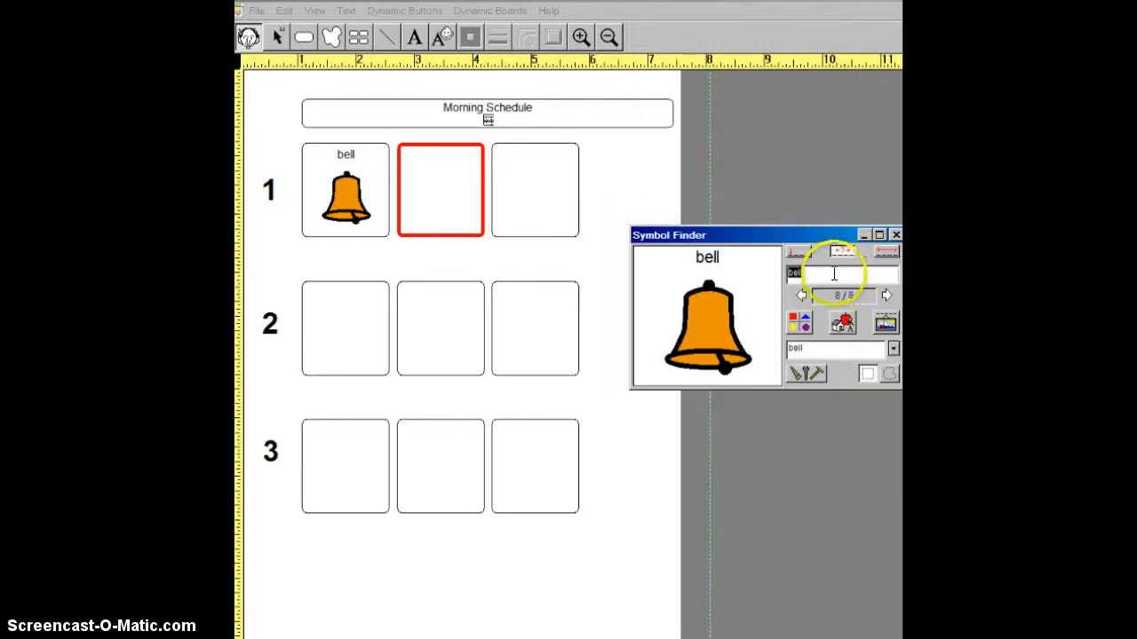
- Choose the name school bell for the bell symbol and use it in the first square of row 1
left_click(812, 275)
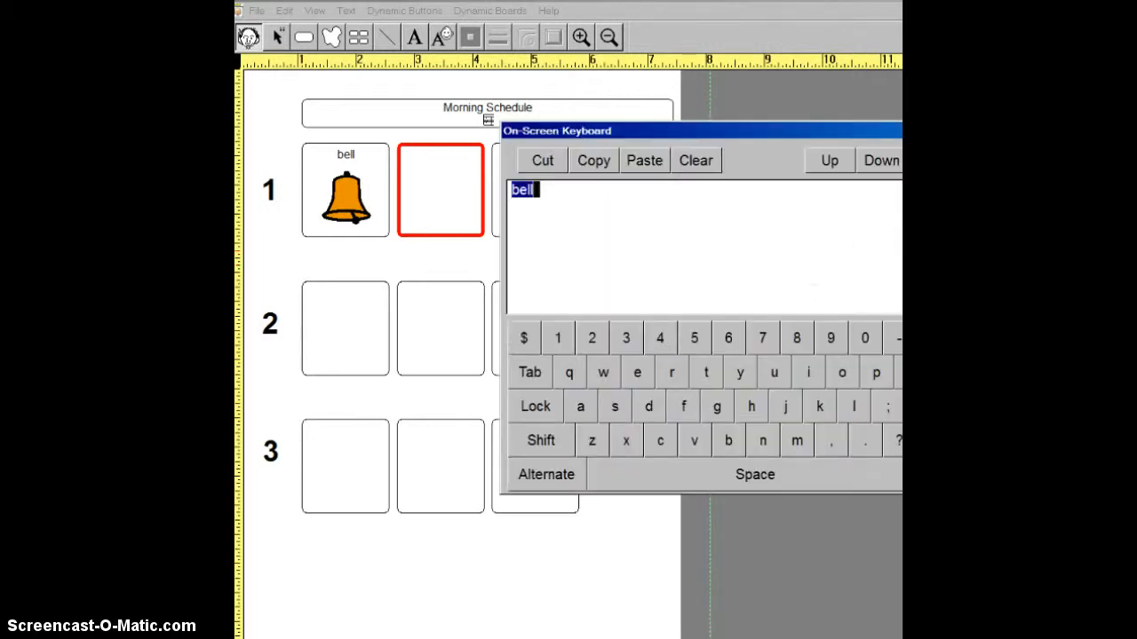
key("Escape")
left_click(893, 347)
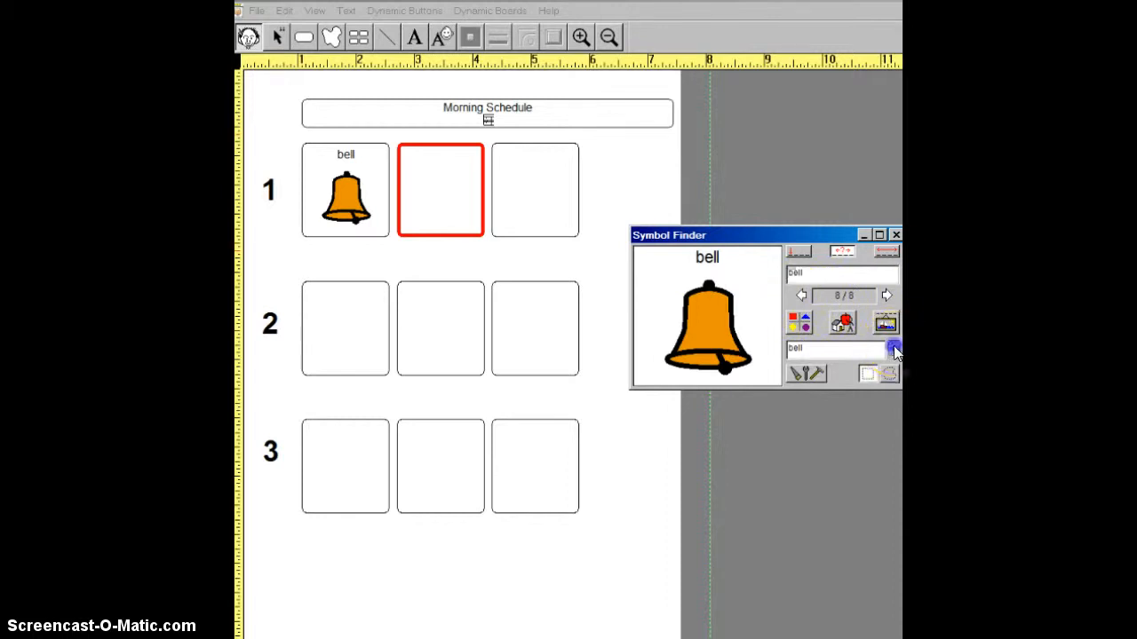
left_click(819, 378)
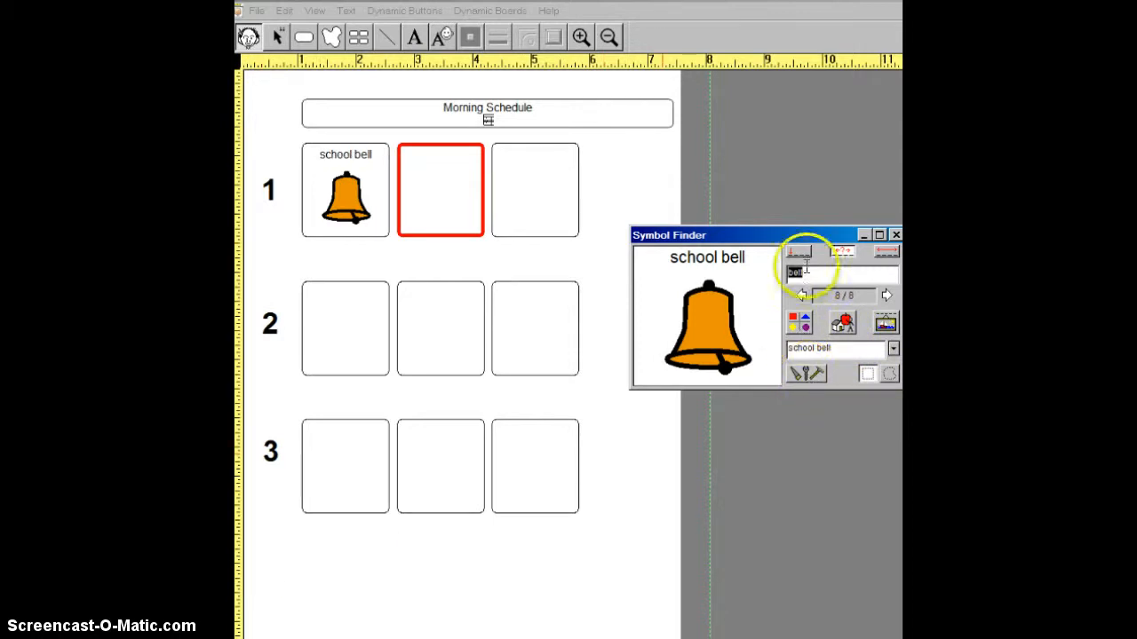
- Set the Symbol Finder's Line 2 Language to Spanish and replace the first square's content with the bell/campana symbol
left_click_drag(806, 234, 765, 235)
left_click(770, 371)
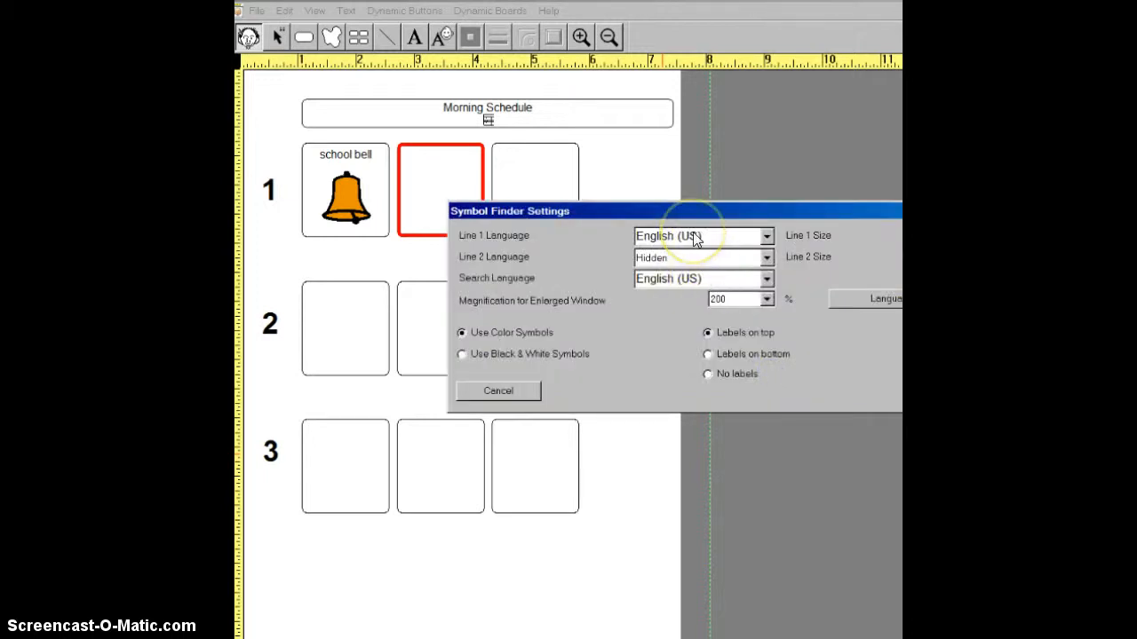
left_click(766, 257)
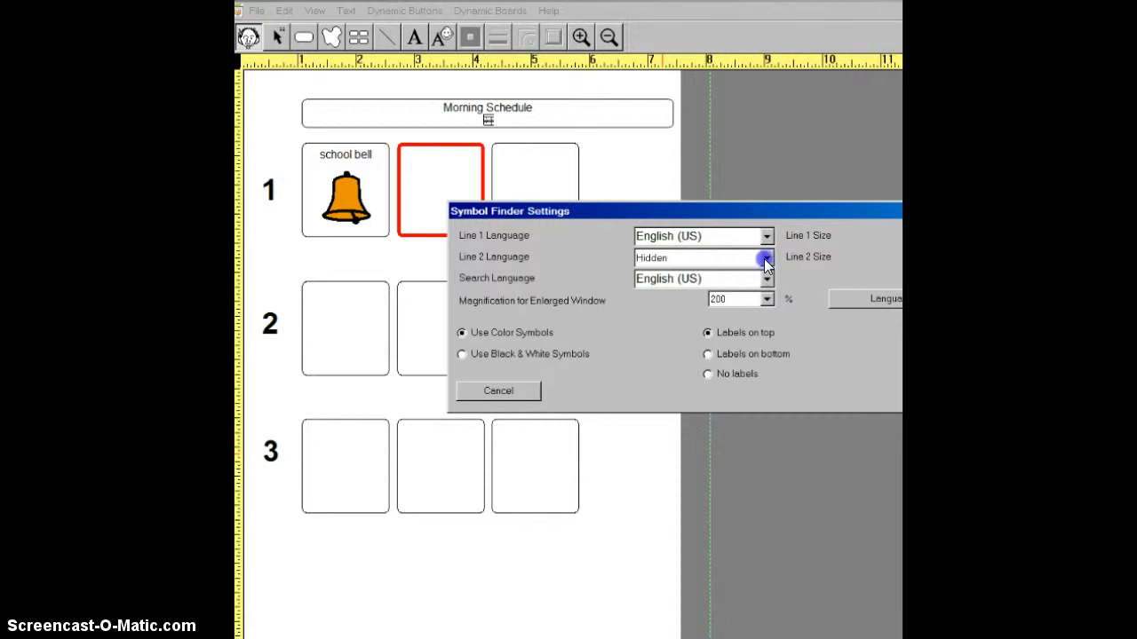
left_click(668, 312)
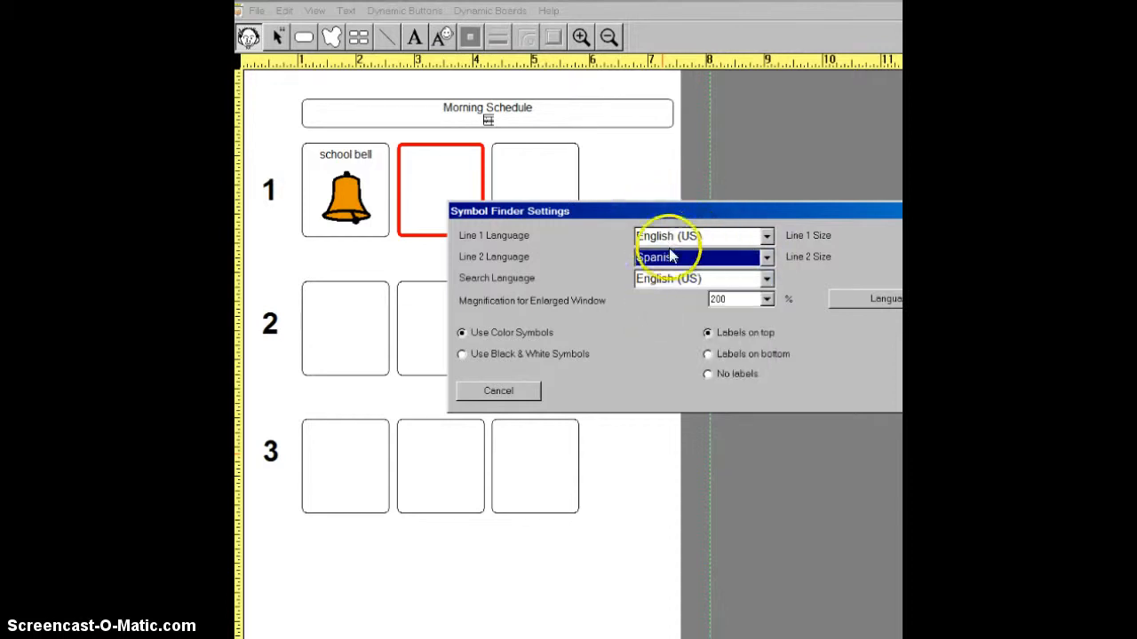
left_click(959, 390)
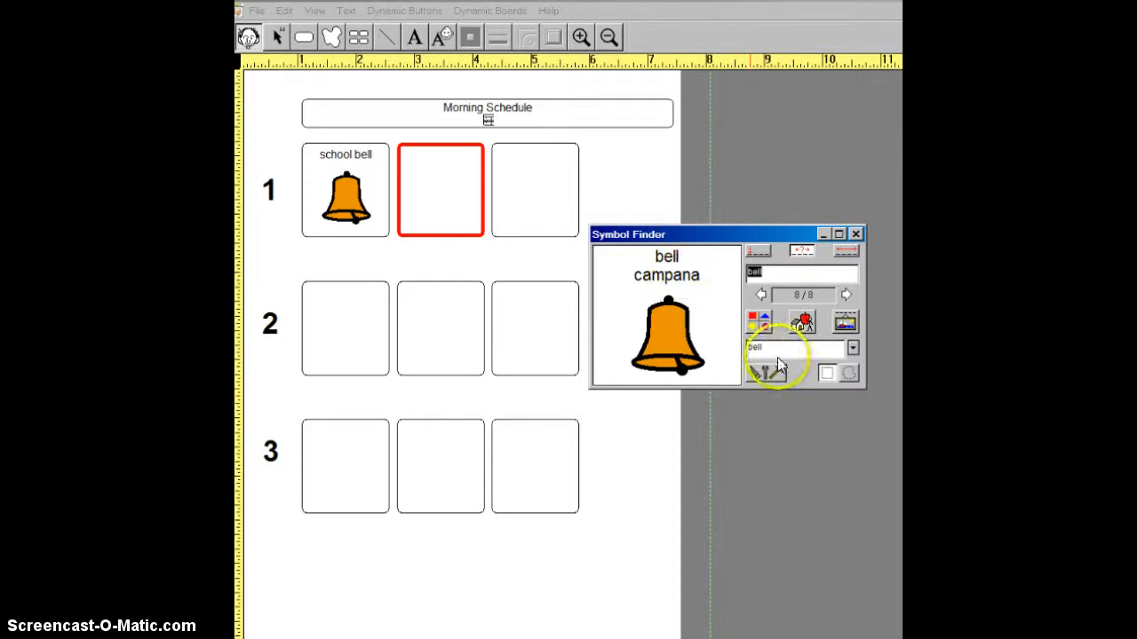
left_click(351, 210)
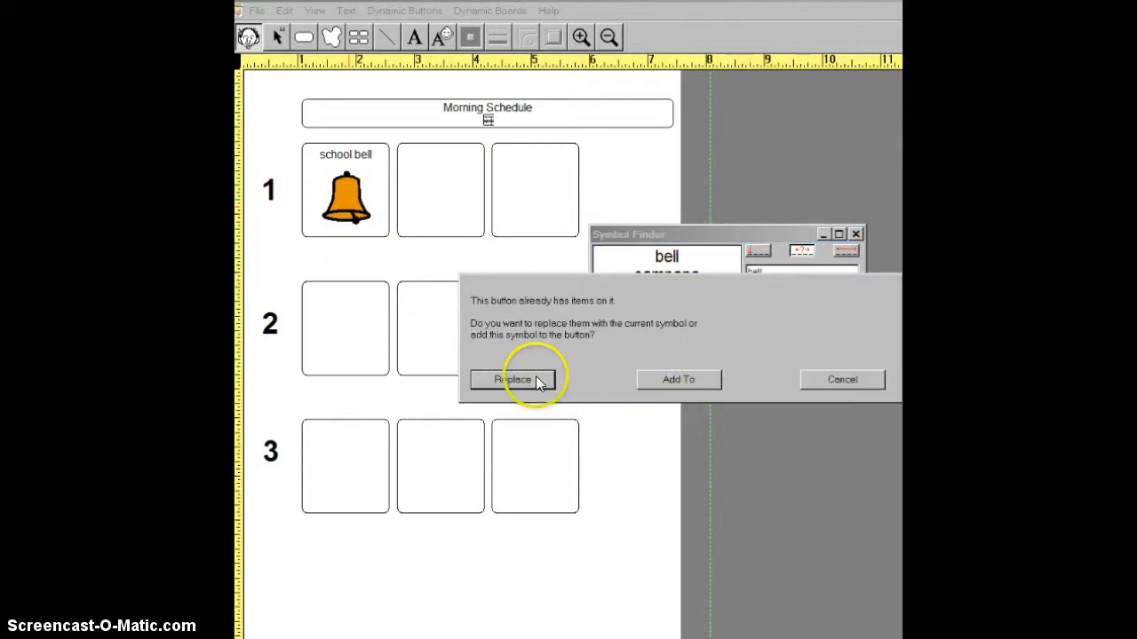
left_click(537, 380)
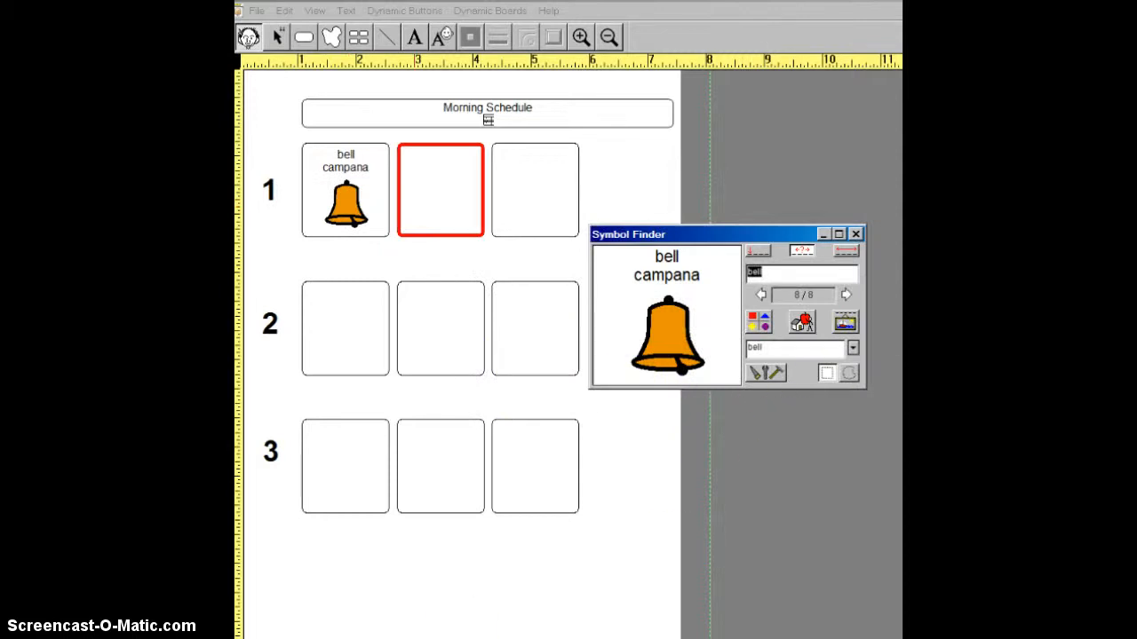
- Search the symbols for "walk" and place the walk/caminar symbol in the second square of row 1
type("walk")
key("Return")
left_click(710, 320)
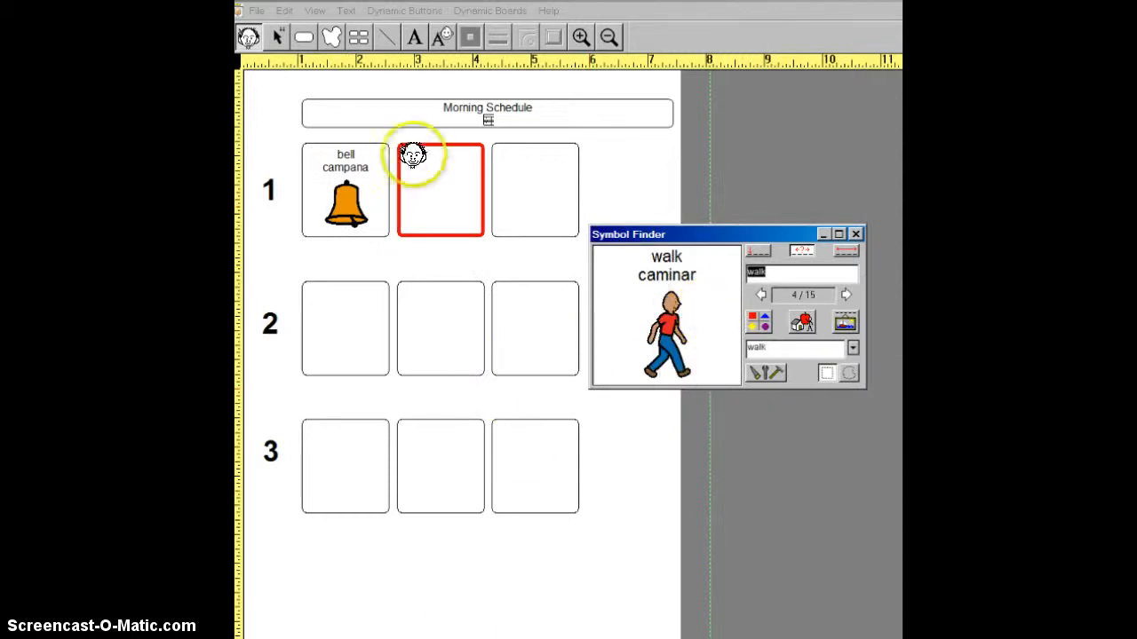
left_click(426, 183)
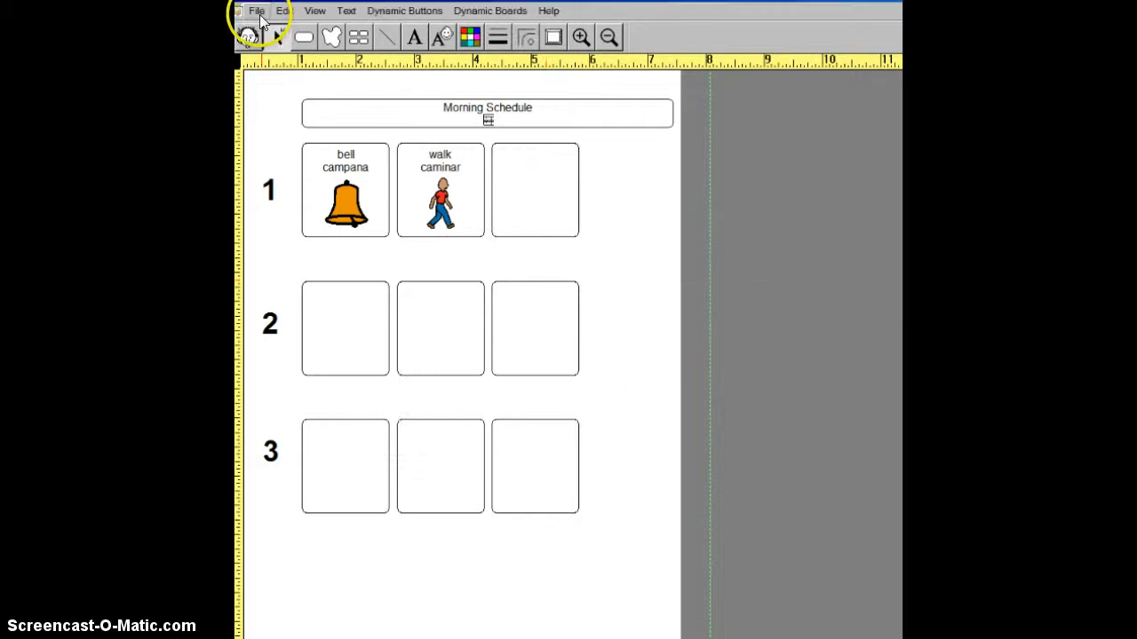
- Save the schedule board
left_click(257, 14)
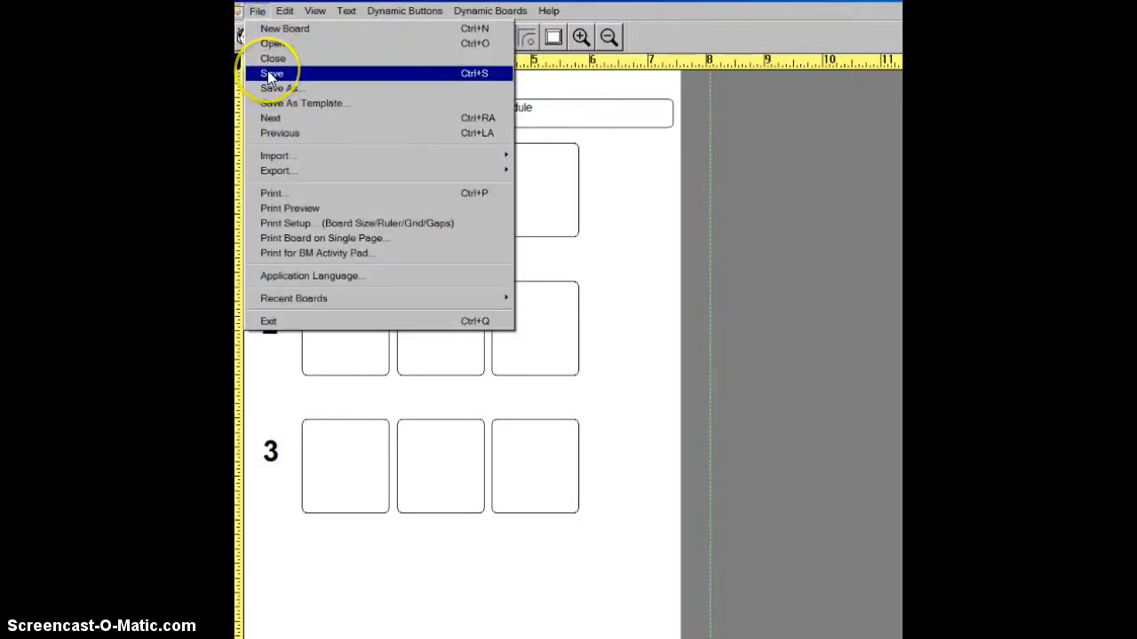
left_click(271, 74)
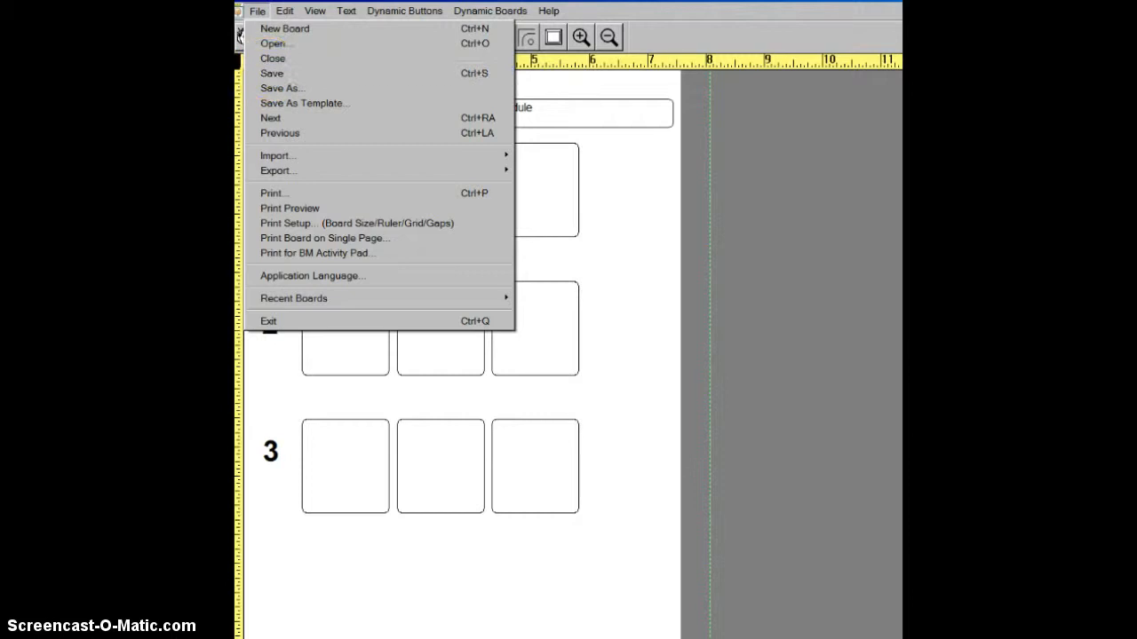